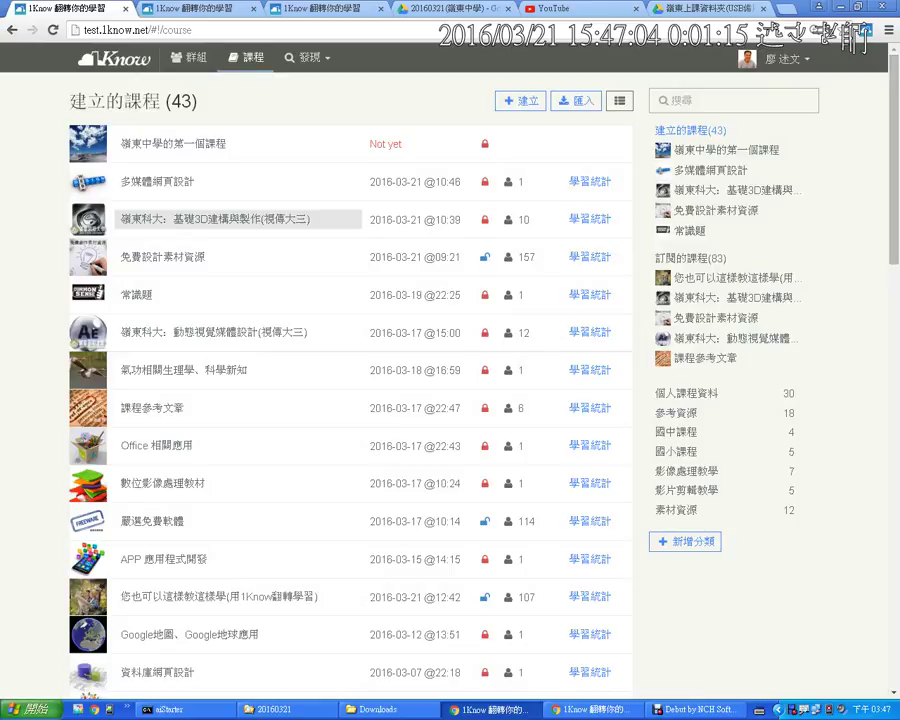
- Open the course 免費設計素材資源, circle the topic headings 創用CC and 圖庫資源 with screen annotations, and clear the markings
{"action": "left_click", "coordinate": [165, 257]}
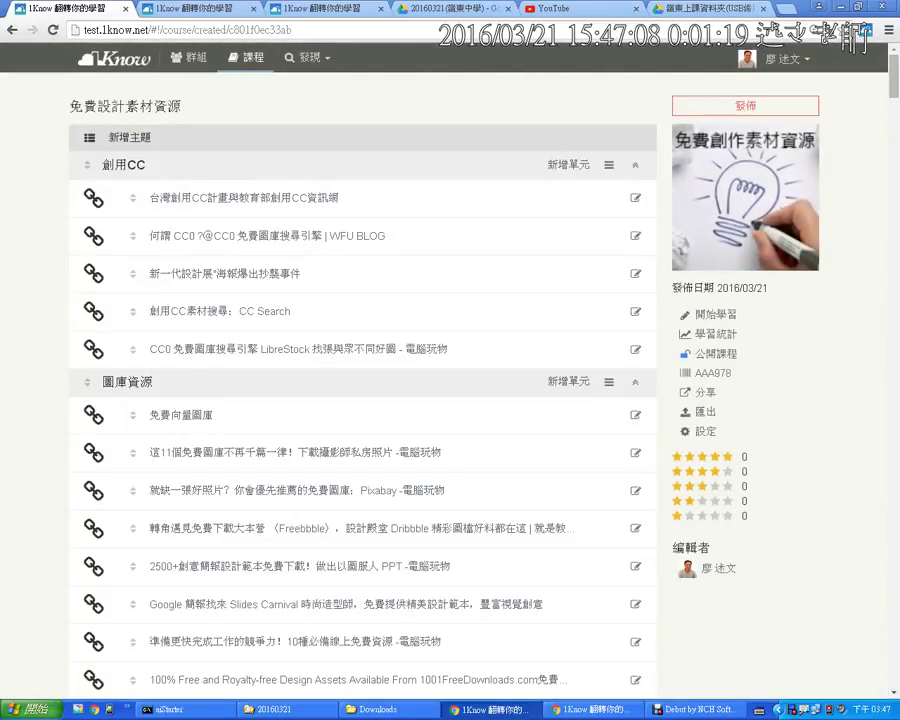
{"action": "key", "text": "ctrl+2"}
{"action": "mouse_move", "coordinate": [153, 176]}
{"action": "left_mouse_down"}
{"action": "mouse_move", "coordinate": [121, 176]}
{"action": "mouse_move", "coordinate": [104, 155]}
{"action": "mouse_move", "coordinate": [157, 168]}
{"action": "left_mouse_up"}
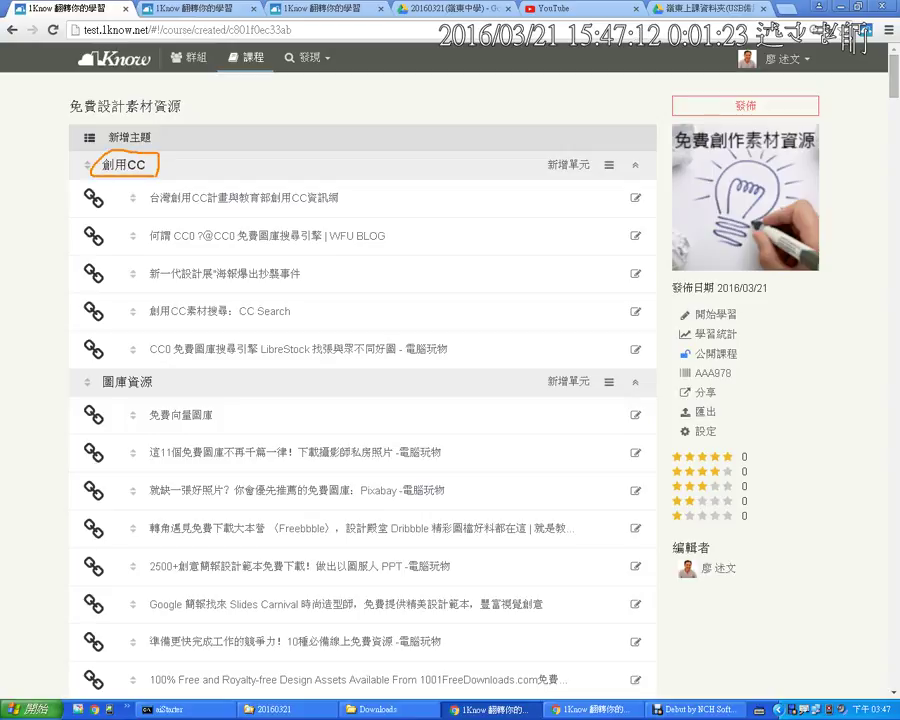
{"action": "mouse_move", "coordinate": [96, 373]}
{"action": "left_mouse_down"}
{"action": "mouse_move", "coordinate": [97, 388]}
{"action": "mouse_move", "coordinate": [167, 387]}
{"action": "left_mouse_up"}
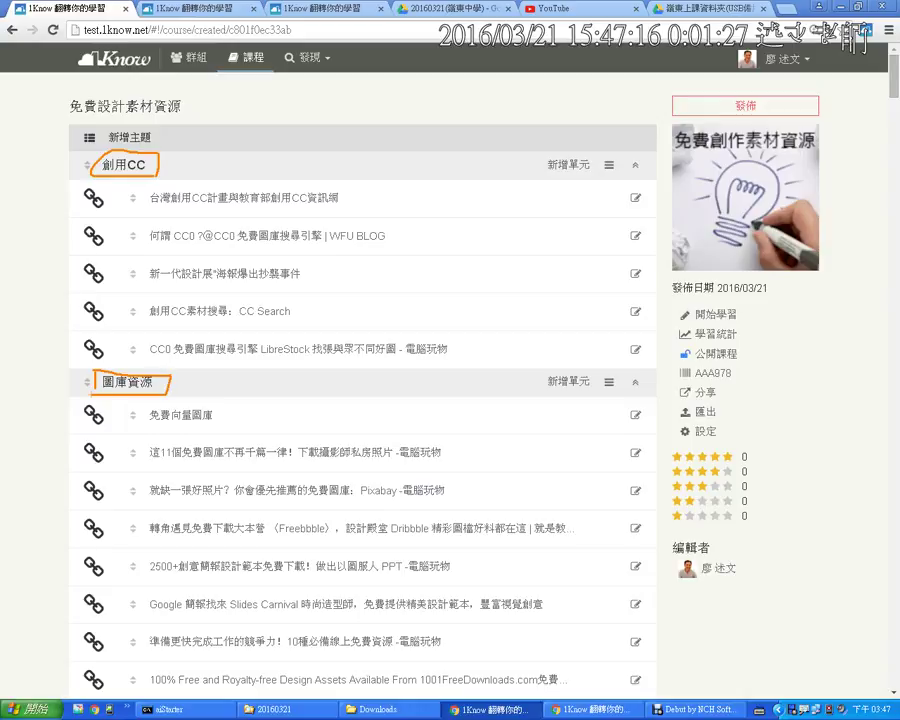
{"action": "key", "text": "Escape"}
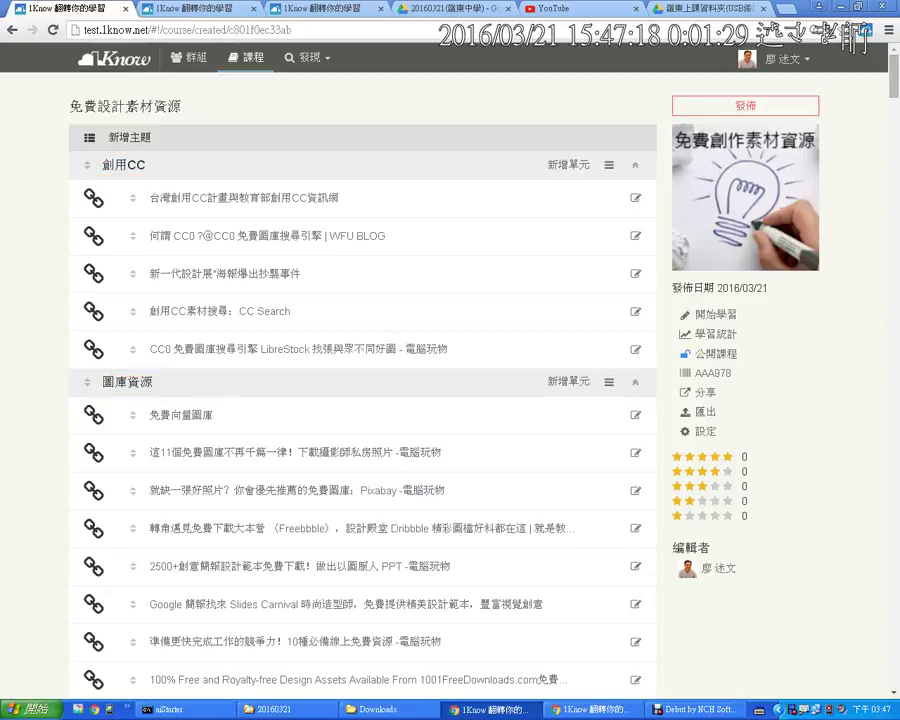
- Collapse the topics 創用CC, 圖庫資源, 3D模型, 3D材質 and 3D列印 in the course outline
{"action": "left_click", "coordinate": [634, 164]}
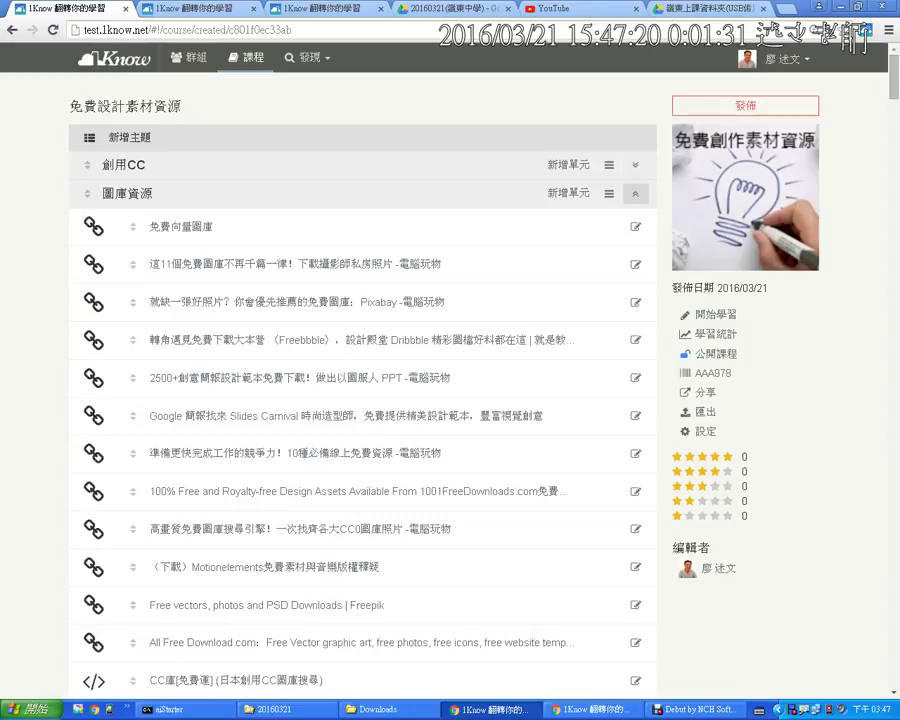
{"action": "left_click", "coordinate": [634, 193]}
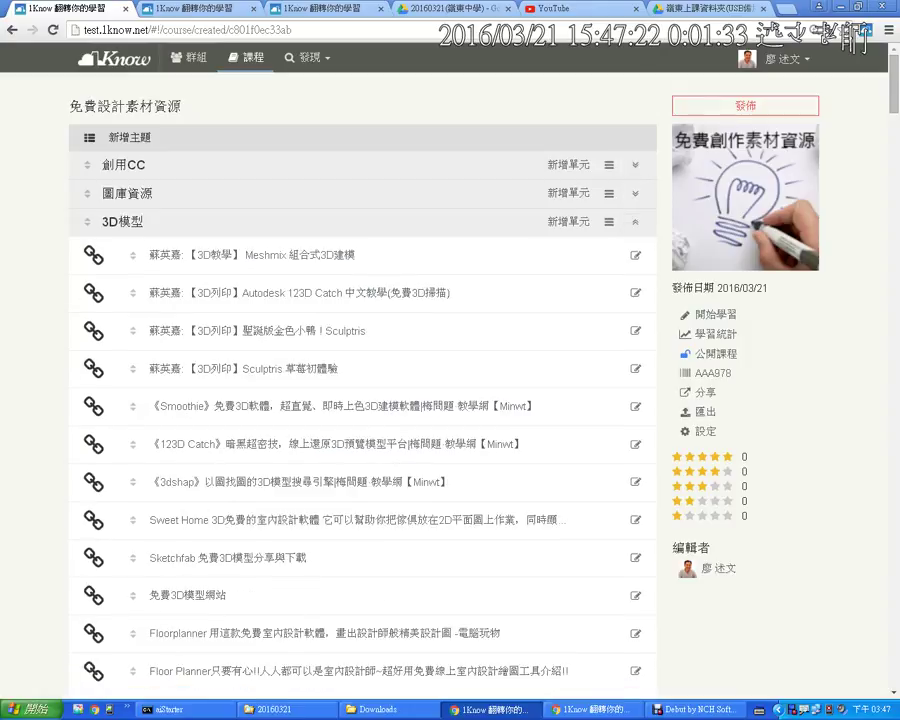
{"action": "left_click", "coordinate": [634, 221]}
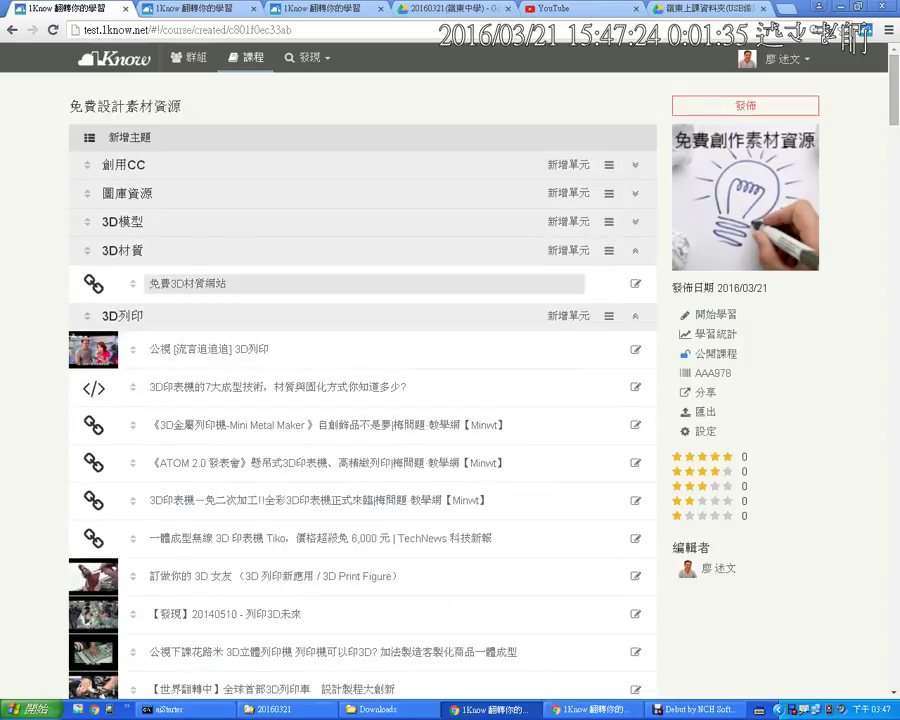
{"action": "left_click", "coordinate": [634, 250]}
{"action": "left_click", "coordinate": [634, 278]}
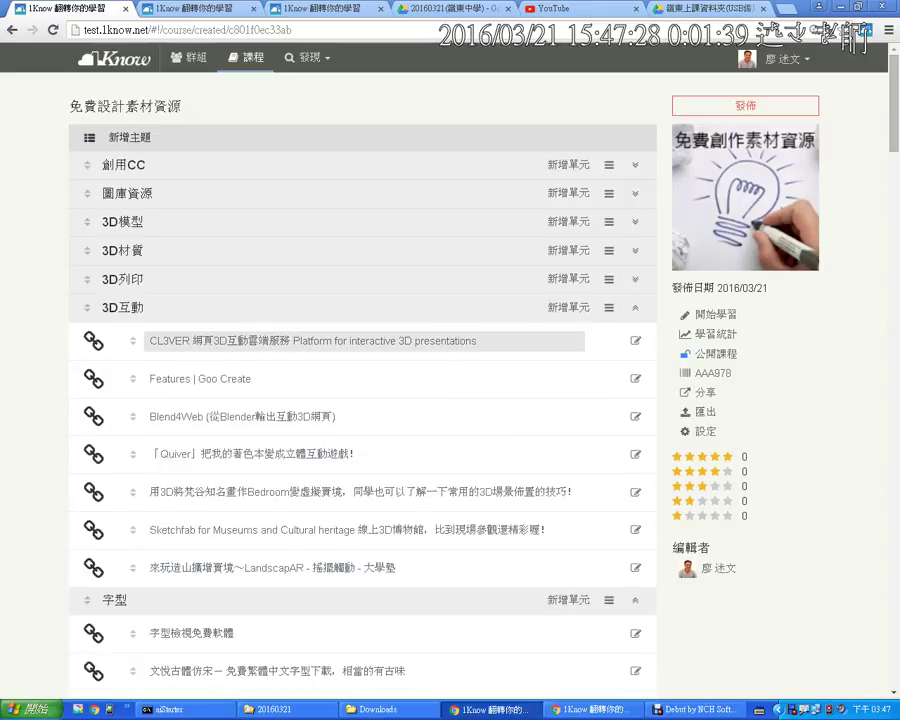
{"action": "left_click", "coordinate": [195, 8]}
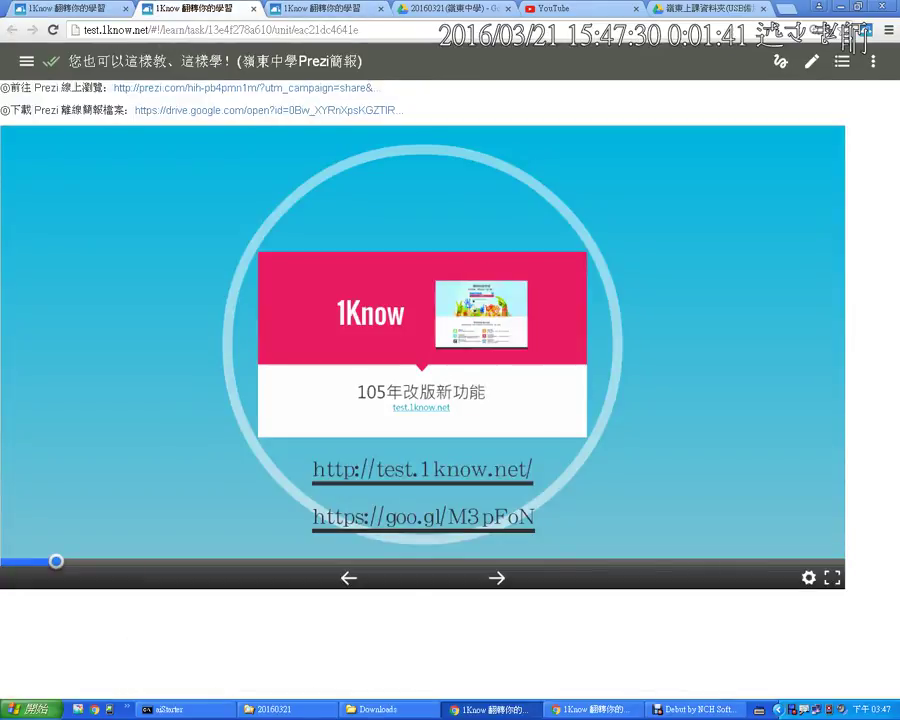
{"action": "left_click", "coordinate": [322, 8]}
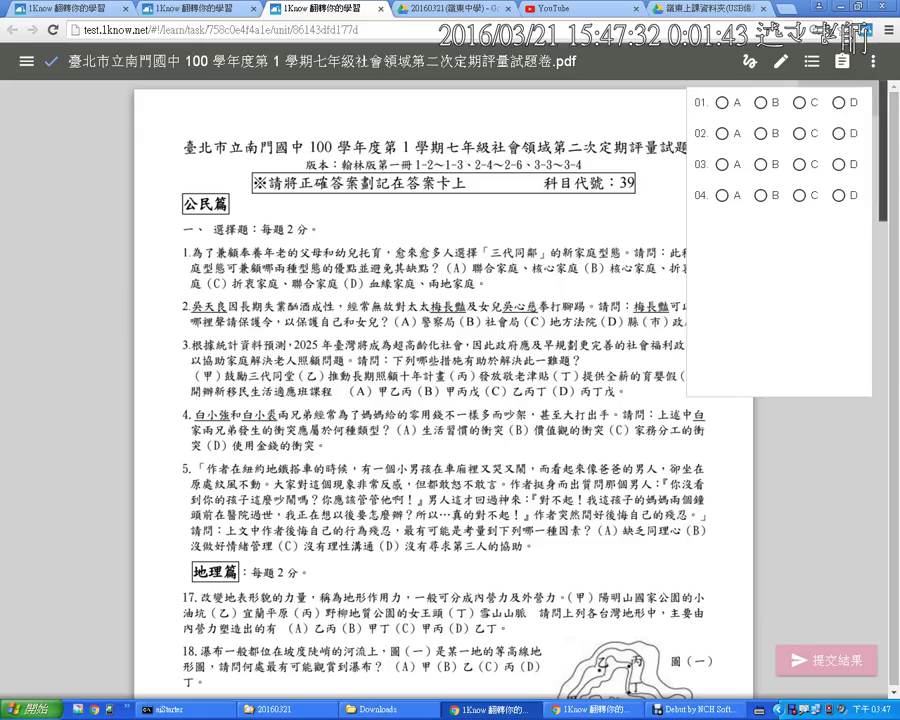
{"action": "left_click", "coordinate": [66, 8]}
- Return to the created courses list, circle the publish status and lock of 嶺東中學的第一個課程, and clear the markings
{"action": "left_click", "coordinate": [252, 58]}
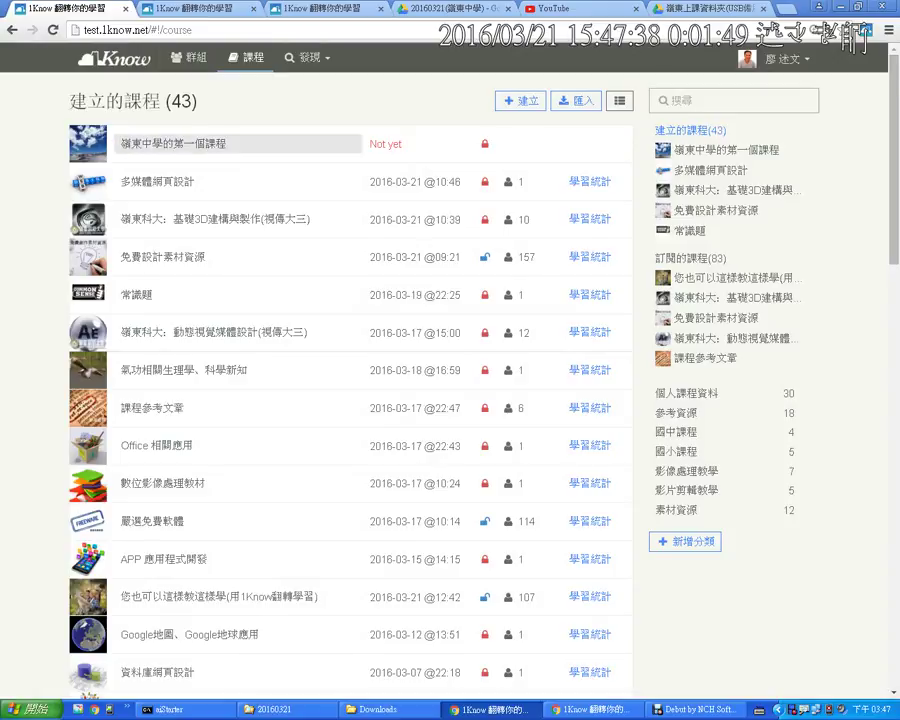
{"action": "mouse_move", "coordinate": [411, 150]}
{"action": "left_mouse_down"}
{"action": "mouse_move", "coordinate": [374, 157]}
{"action": "mouse_move", "coordinate": [409, 137]}
{"action": "mouse_move", "coordinate": [396, 161]}
{"action": "left_mouse_up"}
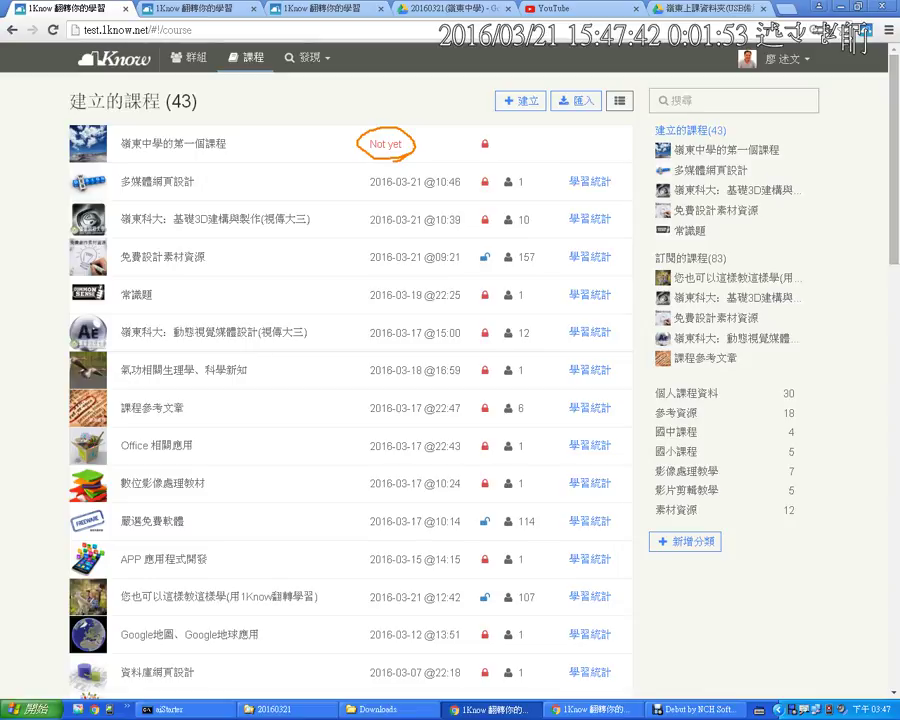
{"action": "mouse_move", "coordinate": [508, 155]}
{"action": "left_mouse_down"}
{"action": "mouse_move", "coordinate": [498, 159]}
{"action": "mouse_move", "coordinate": [468, 131]}
{"action": "mouse_move", "coordinate": [507, 157]}
{"action": "left_mouse_up"}
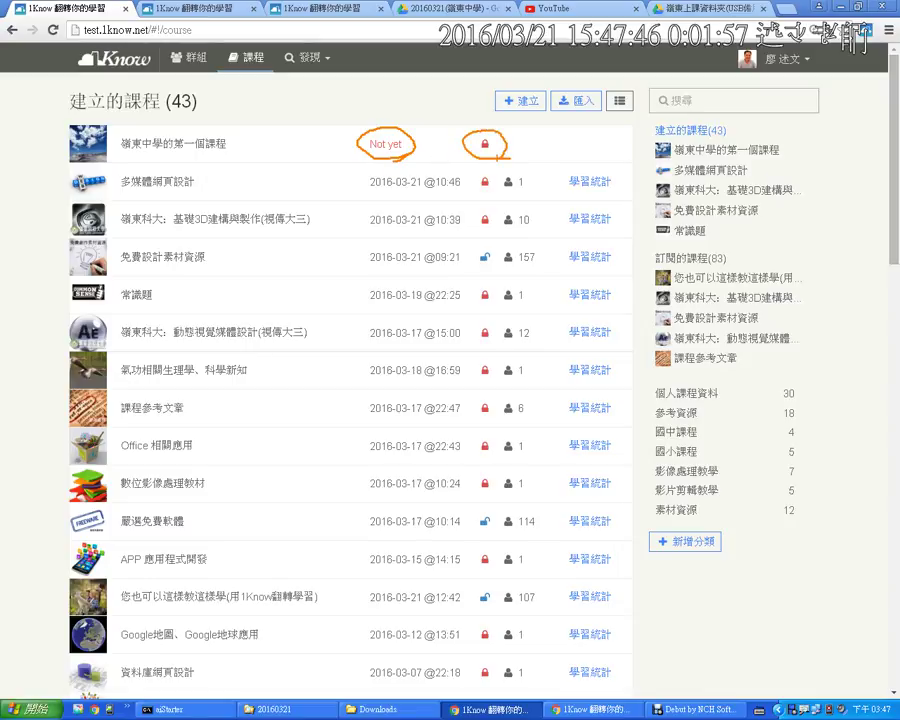
{"action": "key", "text": "Escape"}
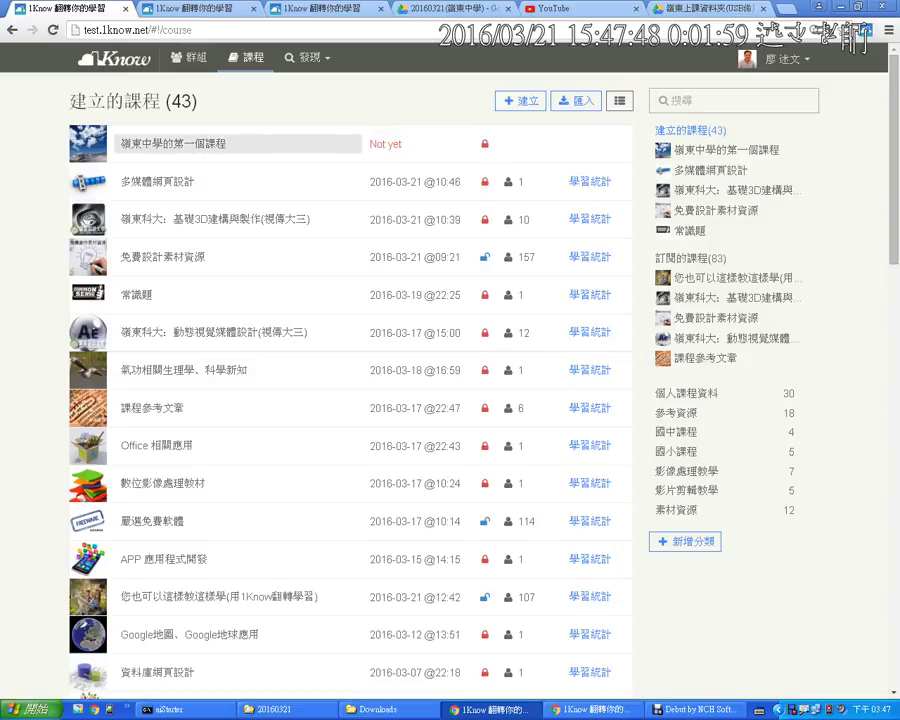
- Open the course 嶺東中學的第一個課程 and add a topic named 國文相關的
{"action": "left_click", "coordinate": [174, 144]}
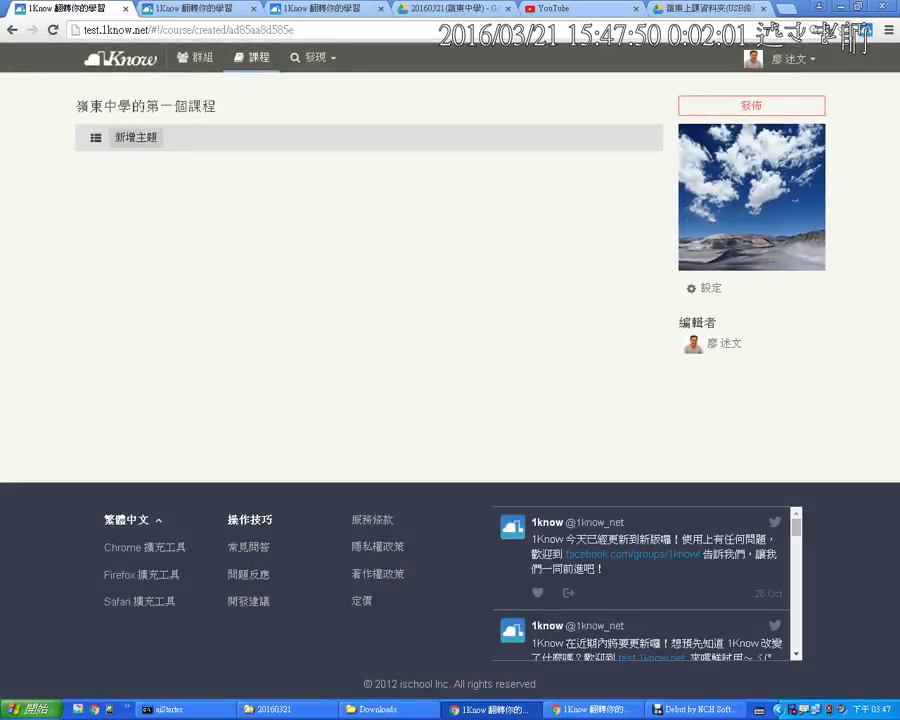
{"action": "left_click", "coordinate": [137, 138]}
{"action": "left_click", "coordinate": [232, 219]}
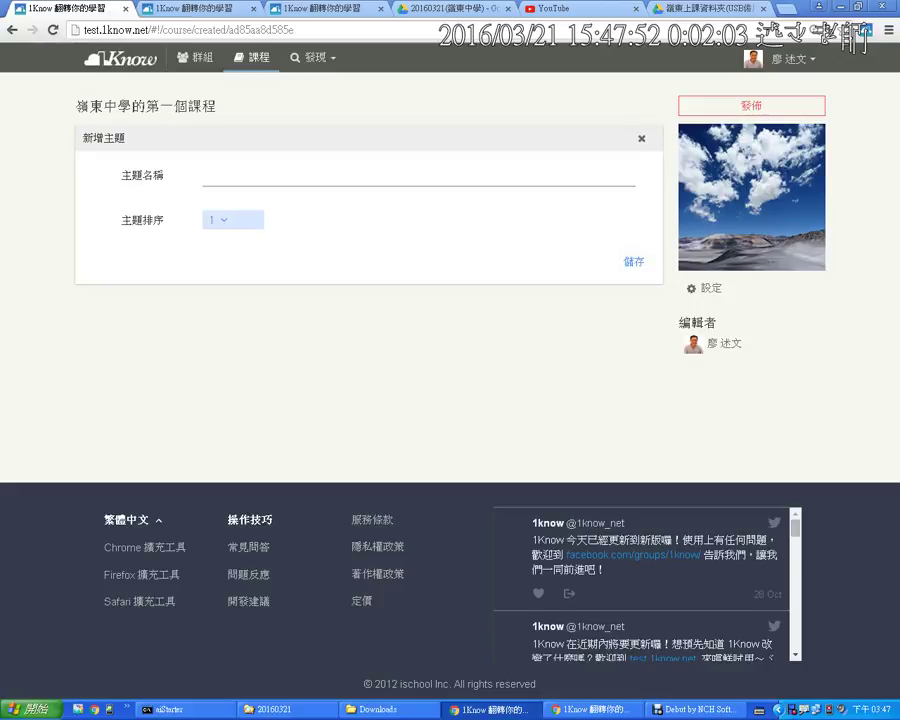
{"action": "left_click", "coordinate": [207, 174]}
{"action": "type", "text": "國W"}
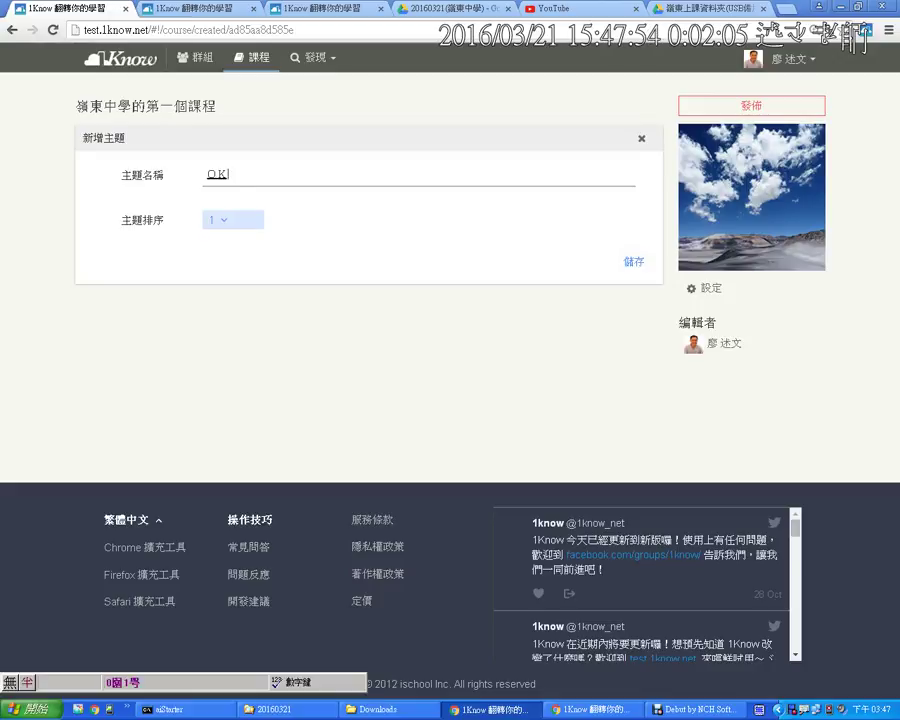
{"action": "type", "text": "文相關的"}
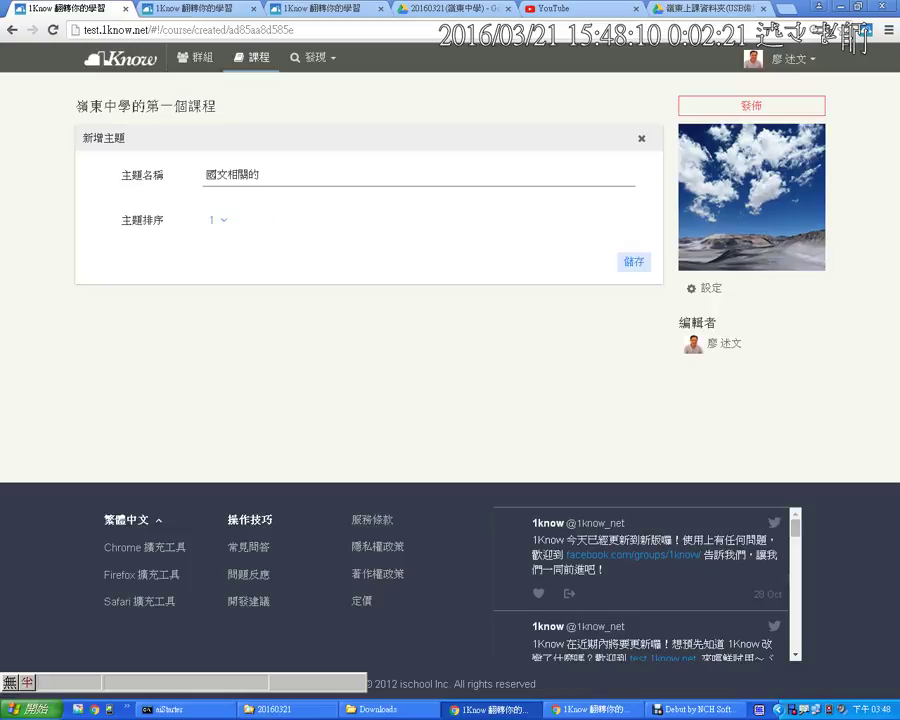
{"action": "left_click", "coordinate": [634, 262]}
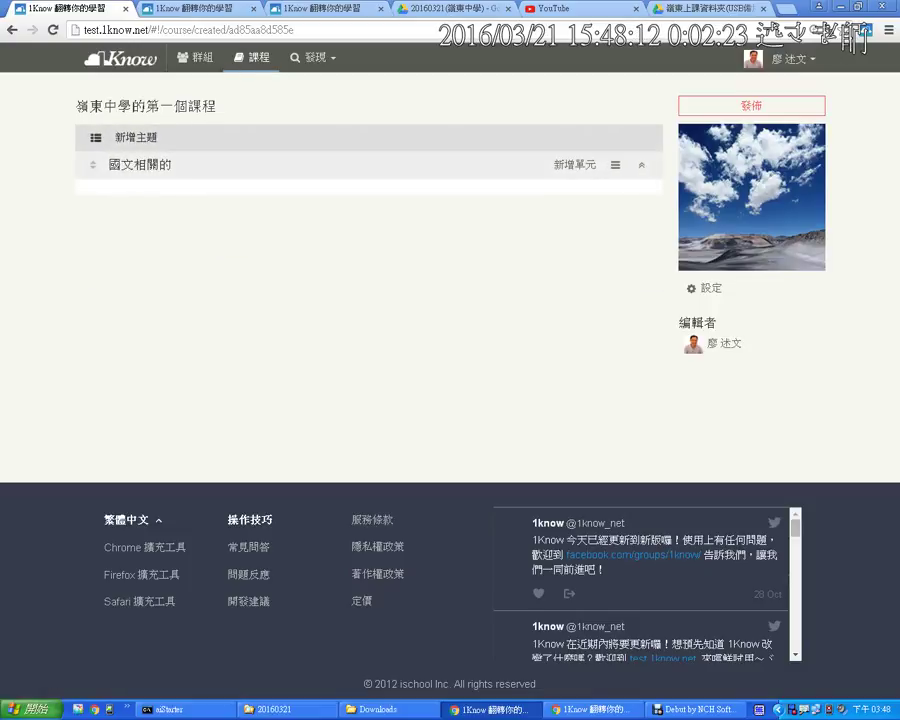
- Add a second topic named 社會相關的 to the course
{"action": "left_click", "coordinate": [136, 138]}
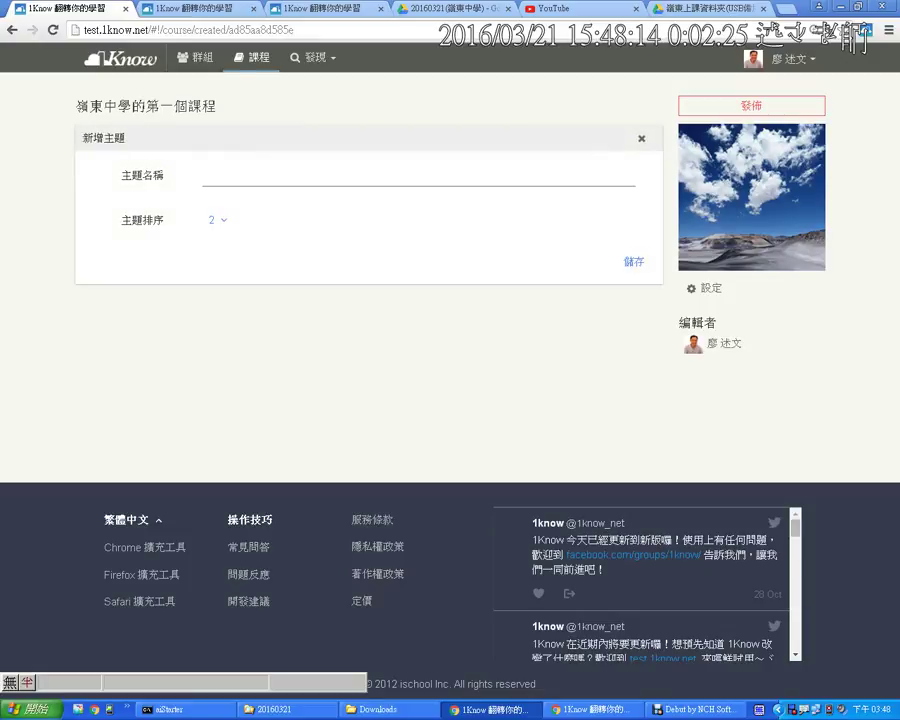
{"action": "type", "text": "RC"}
{"action": "type", "text": "社會相M"}
{"action": "type", "text": "關的"}
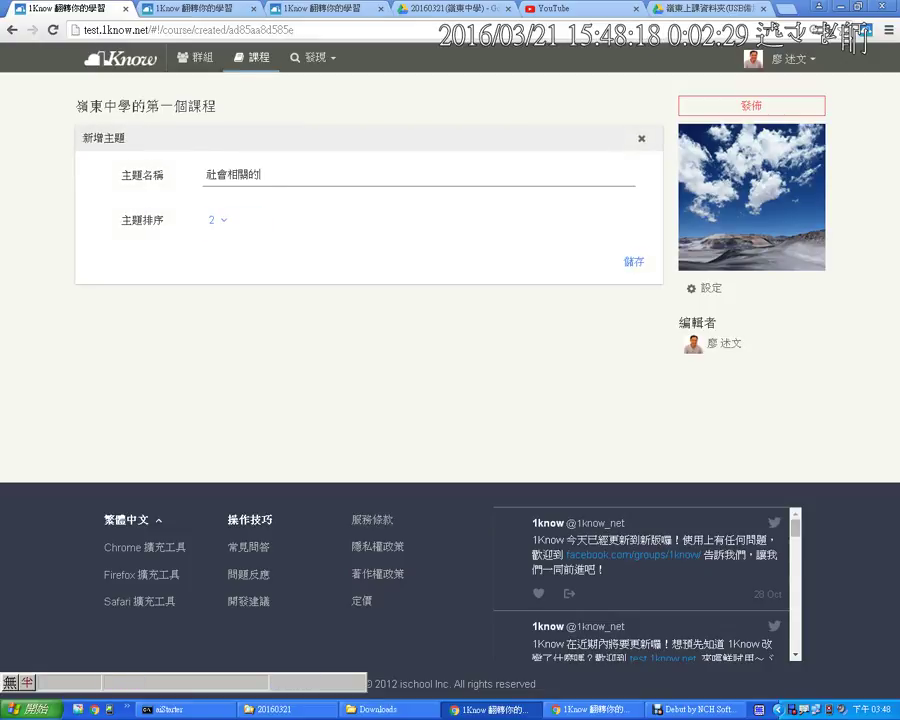
{"action": "left_click", "coordinate": [634, 262]}
- Add a third topic named 英文相關的 to the course
{"action": "left_click", "coordinate": [136, 137]}
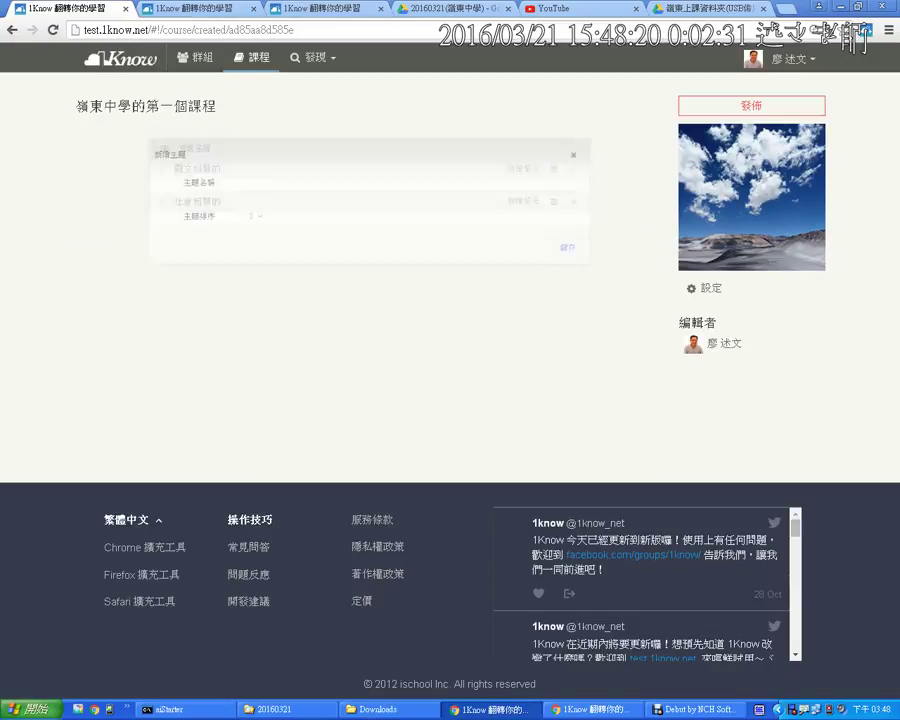
{"action": "type", "text": "英文相關"}
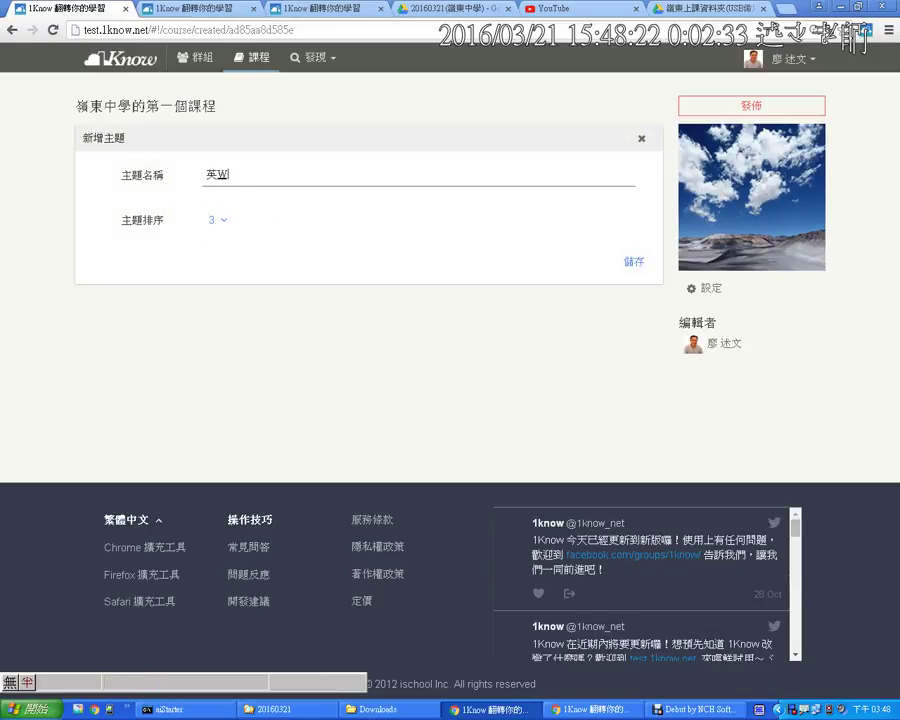
{"action": "type", "text": "的\\"}
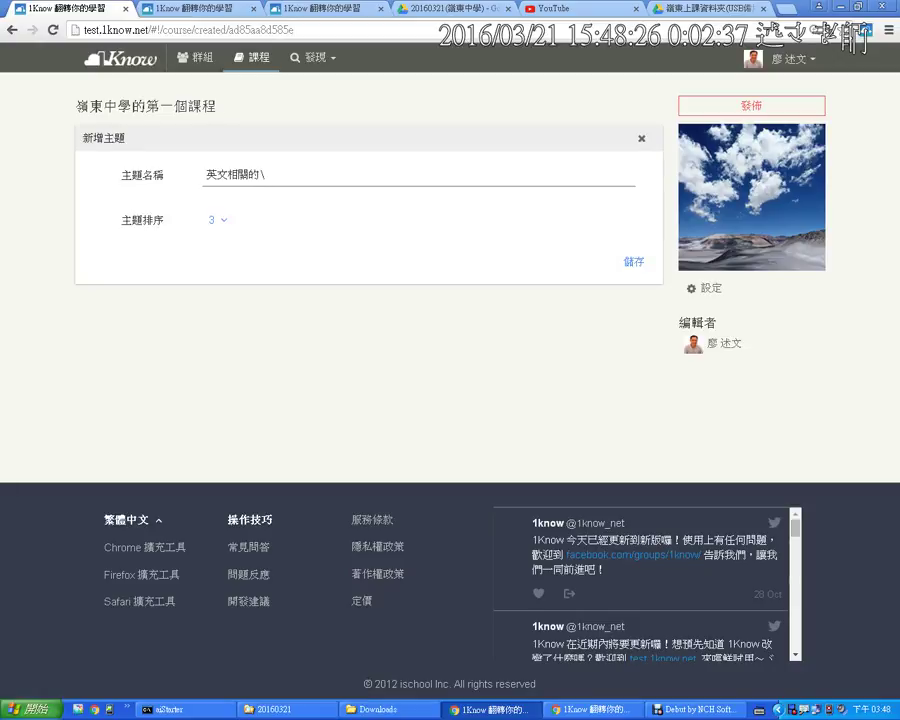
{"action": "key", "text": "BackSpace"}
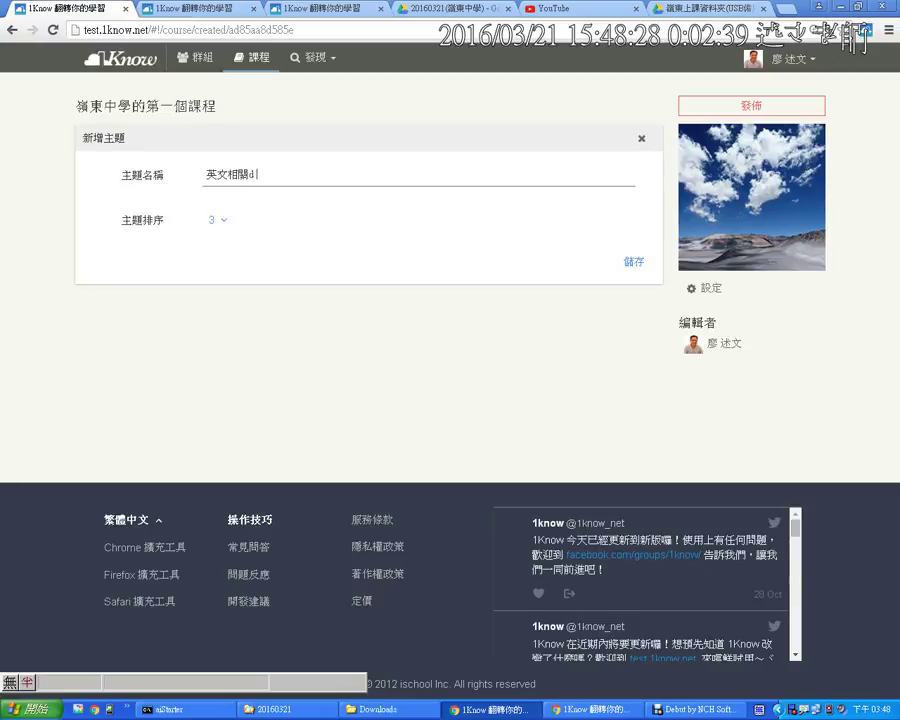
{"action": "type", "text": "d"}
{"action": "key", "text": "space"}
{"action": "key", "text": "Return"}
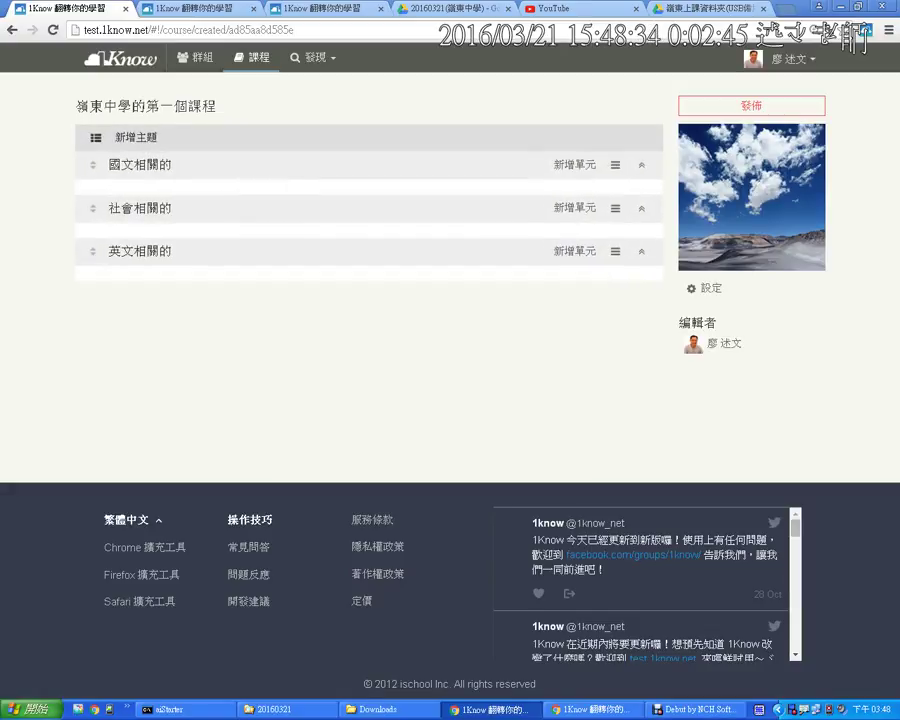
- Search Google for 高中國文第一冊 in a new tab and open the nani.com.tw PDF of 第一冊 高中國文 教學重點
{"action": "key", "text": "ctrl+t"}
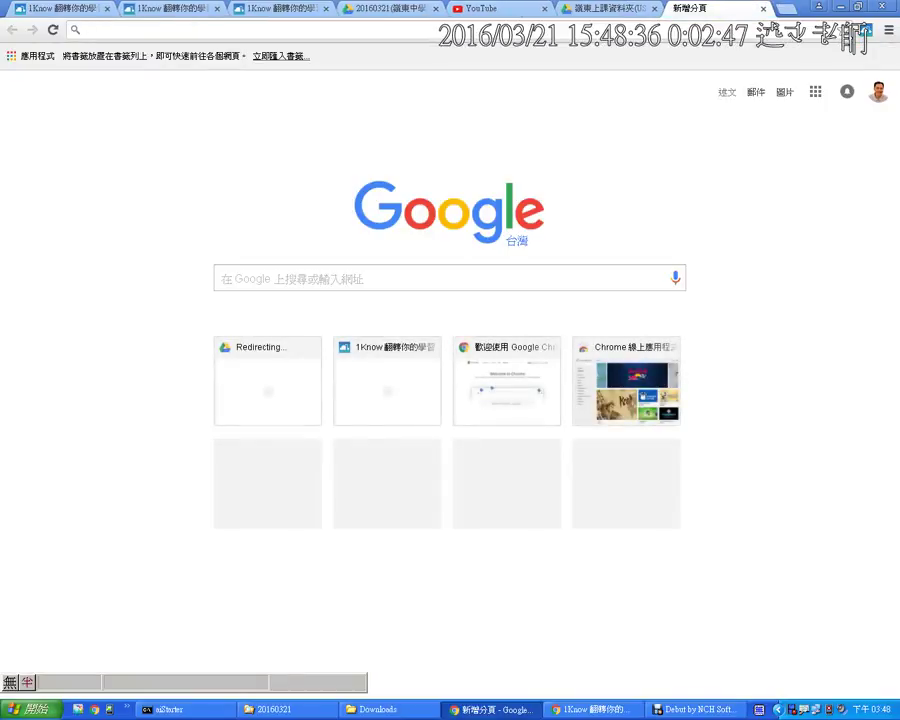
{"action": "type", "text": "高中國文"}
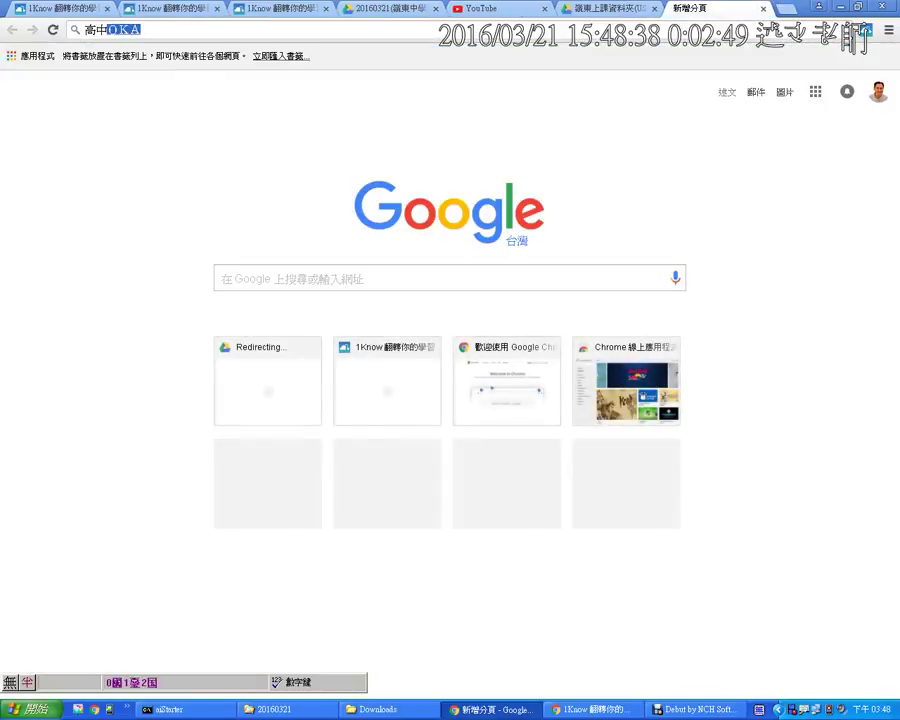
{"action": "type", "text": "第一"}
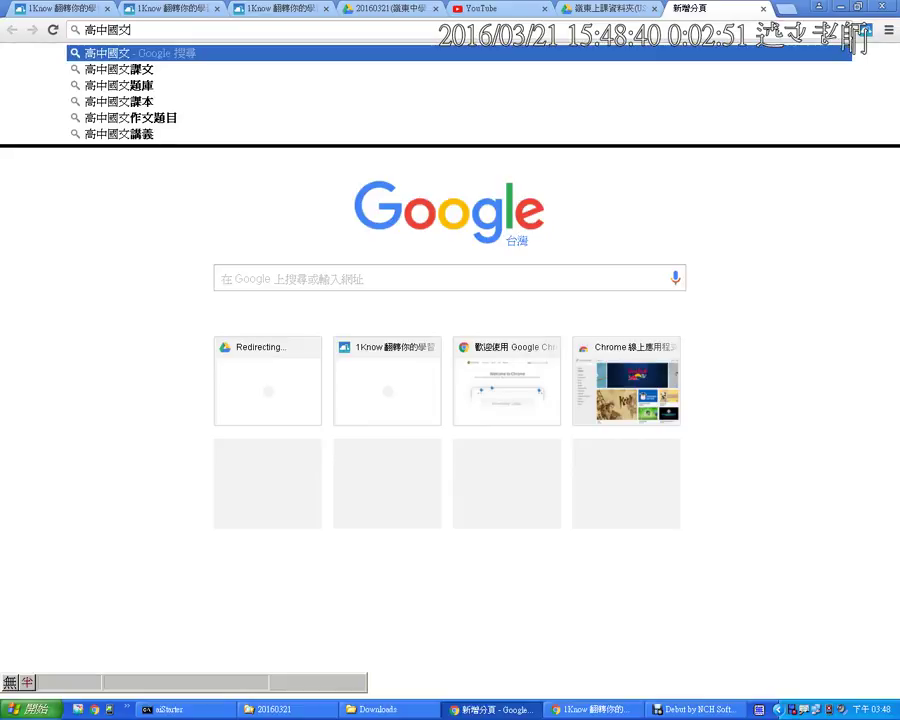
{"action": "type", "text": "冊"}
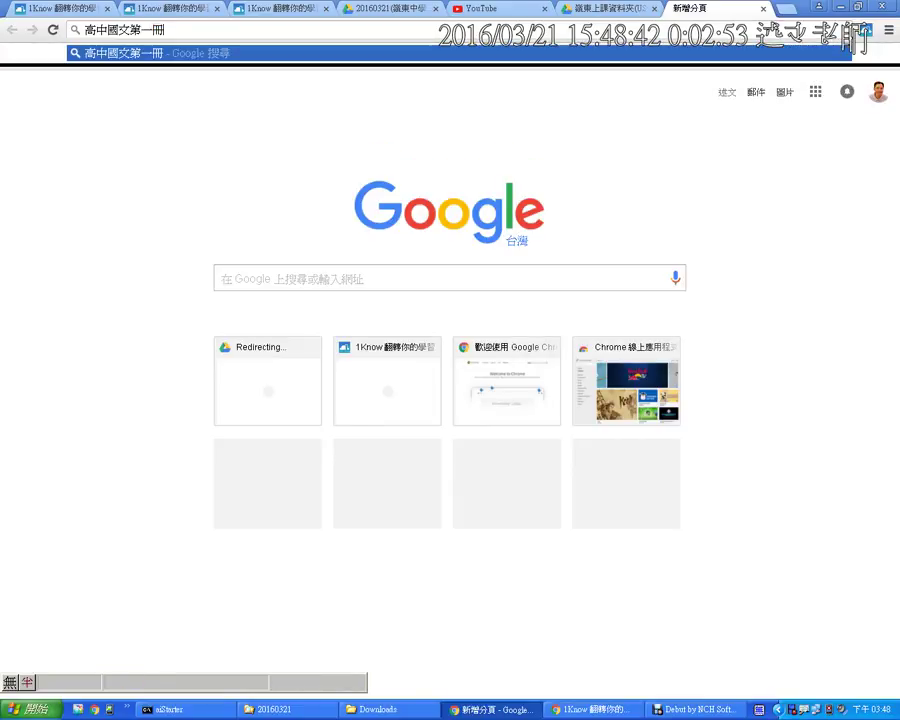
{"action": "key", "text": "Return"}
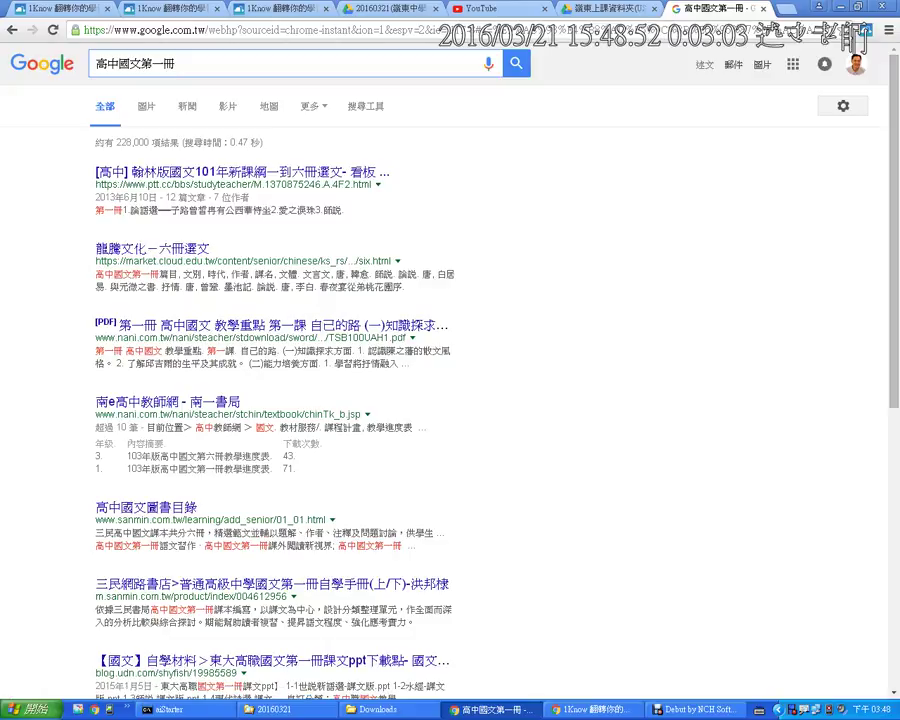
{"action": "left_click", "coordinate": [270, 326]}
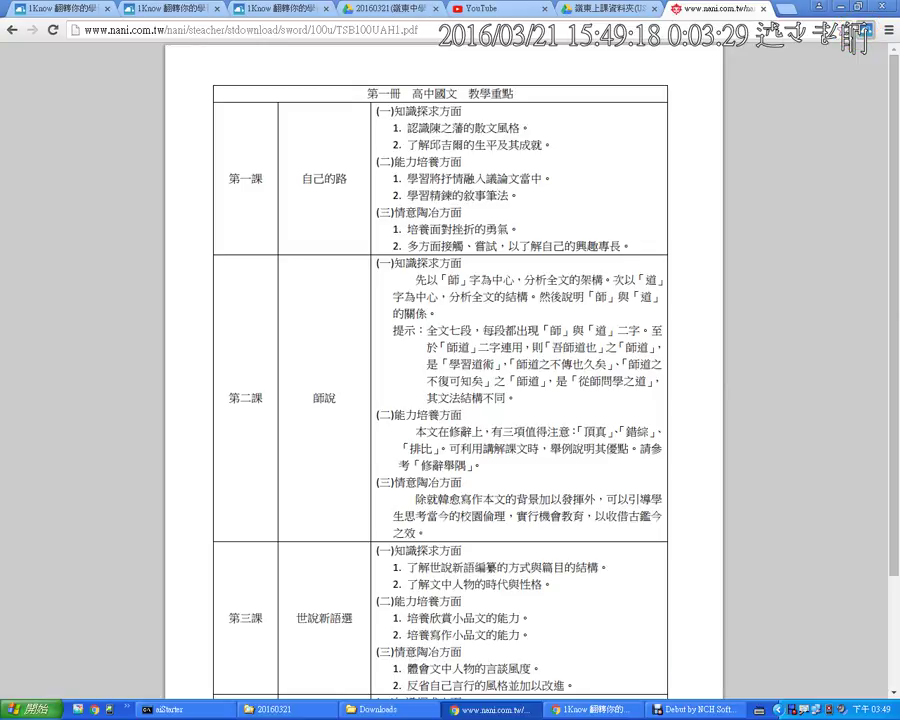
- Show the browser extension's options for adding tabs, mark Add Selected Tab with a check mark, and clear the annotations
{"action": "left_click", "coordinate": [862, 27]}
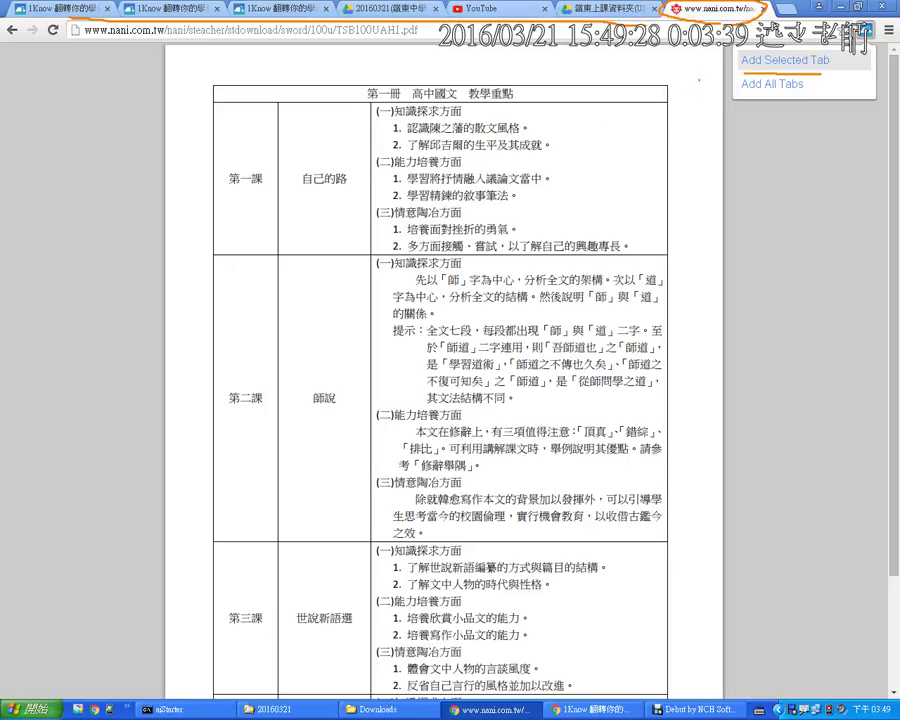
{"action": "left_click_drag", "start_coordinate": [699, 81], "coordinate": [734, 76]}
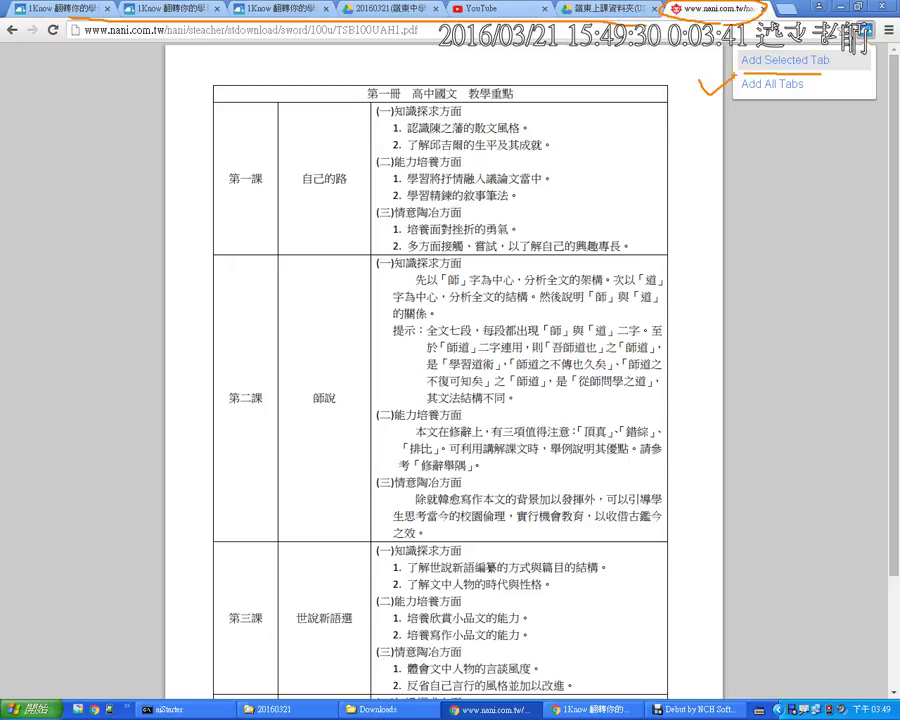
{"action": "key", "text": "Escape"}
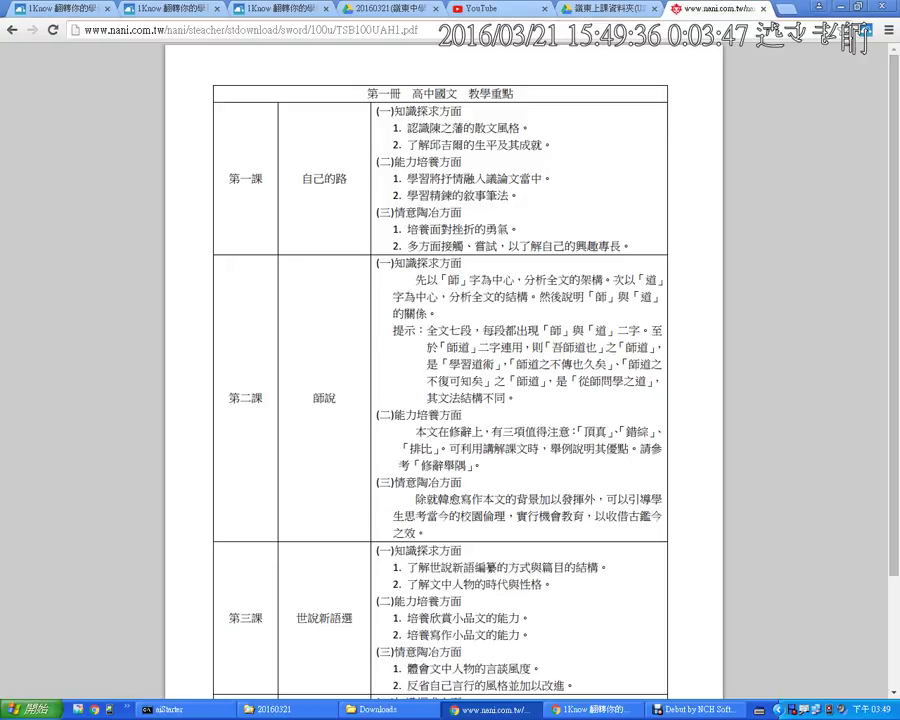
- Add the open nani.com.tw PDF tab with the 1Know extension and sign in with the member account
{"action": "left_click", "coordinate": [866, 30]}
{"action": "left_click", "coordinate": [785, 60]}
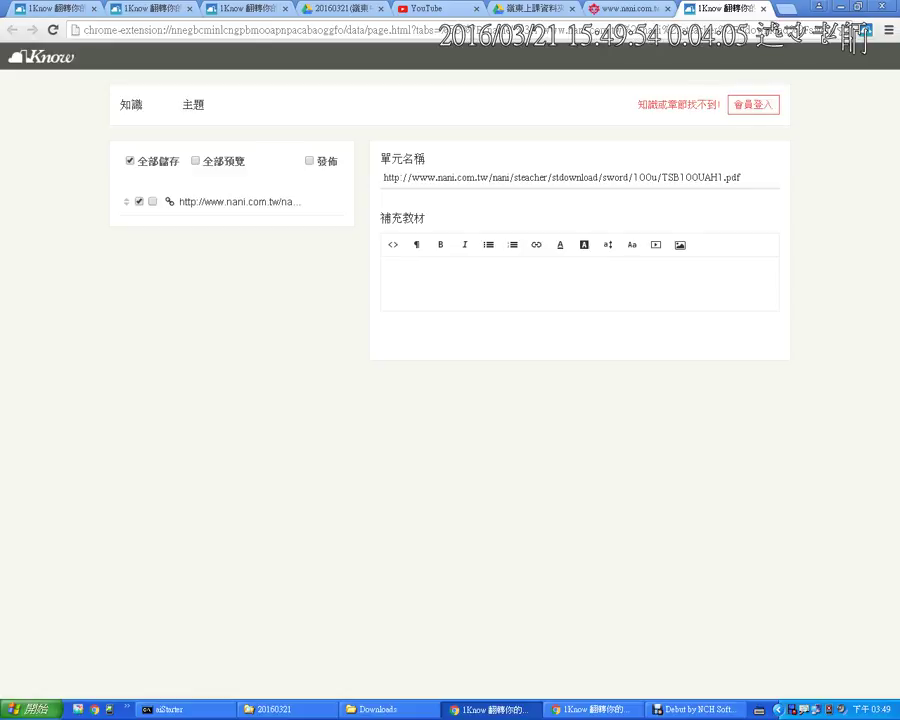
{"action": "key", "text": "alt+Tab"}
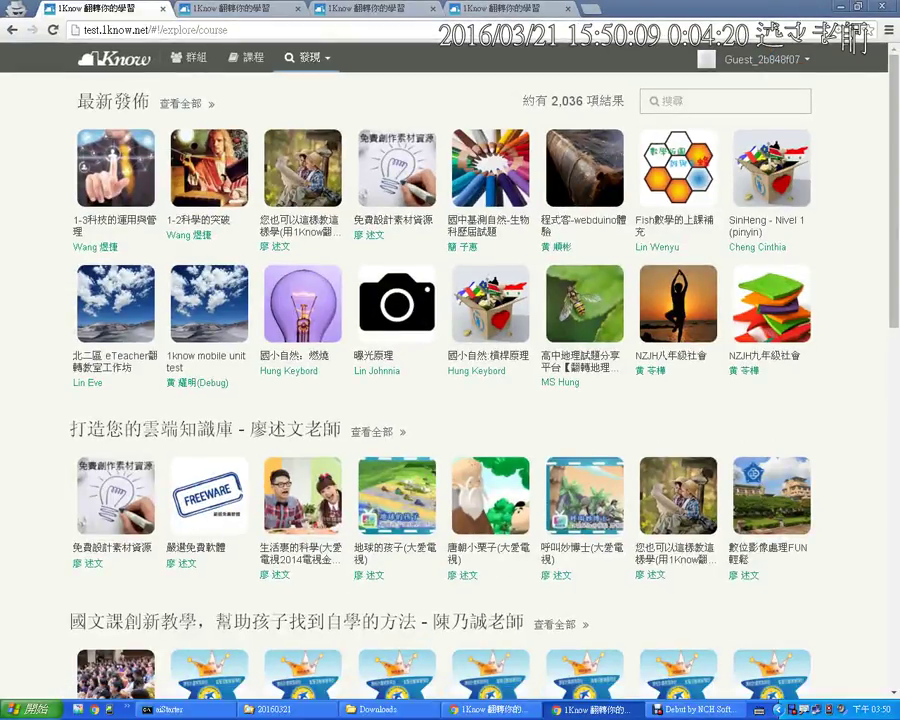
{"action": "left_click", "coordinate": [490, 709]}
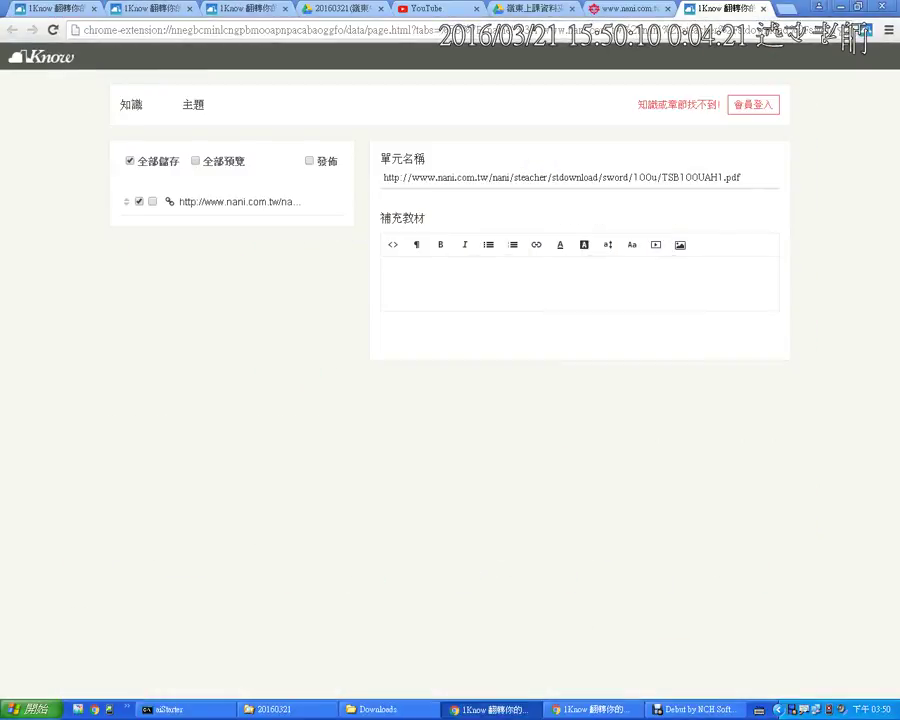
{"action": "left_click", "coordinate": [753, 104]}
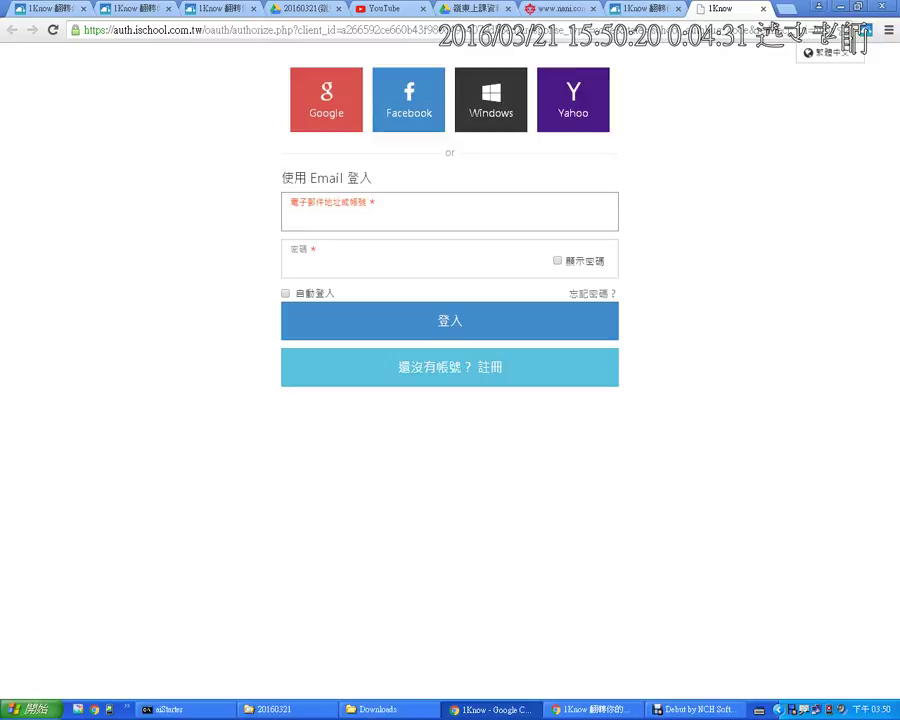
{"action": "key", "text": "ctrl+l"}
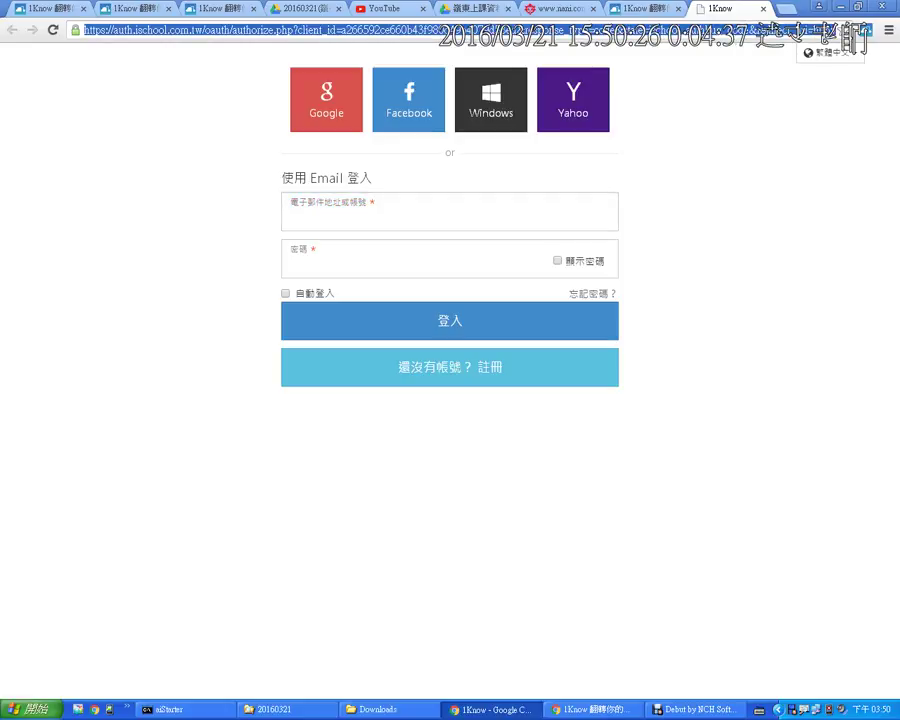
{"action": "left_click", "coordinate": [420, 213]}
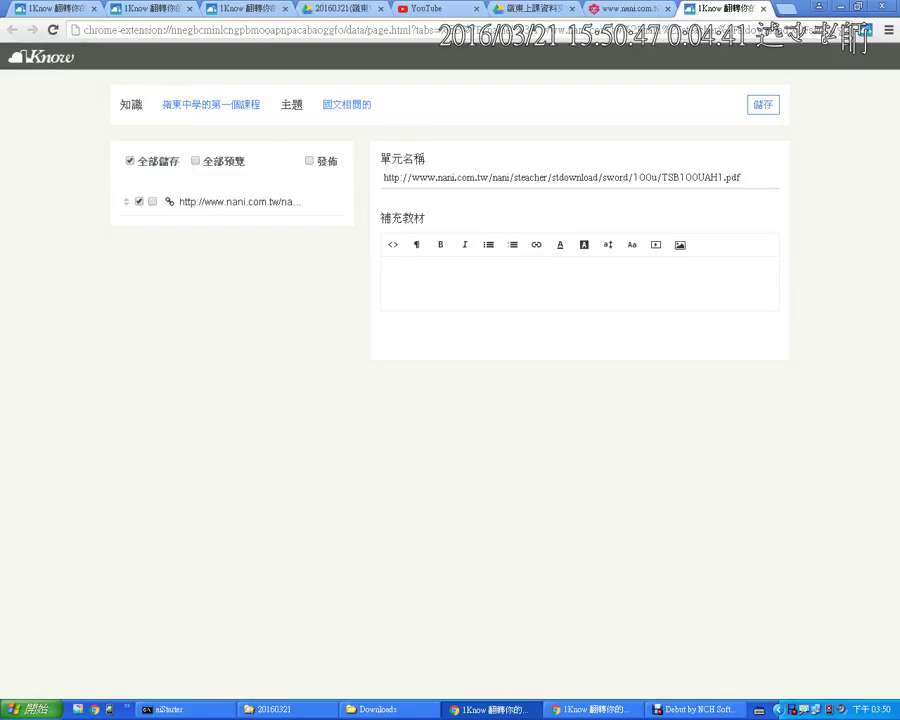
- Target the topic 國文相關的 in 嶺東中學的第一個課程 and enable 發佈 and 全部預覽 for the unit
{"action": "left_click", "coordinate": [211, 104]}
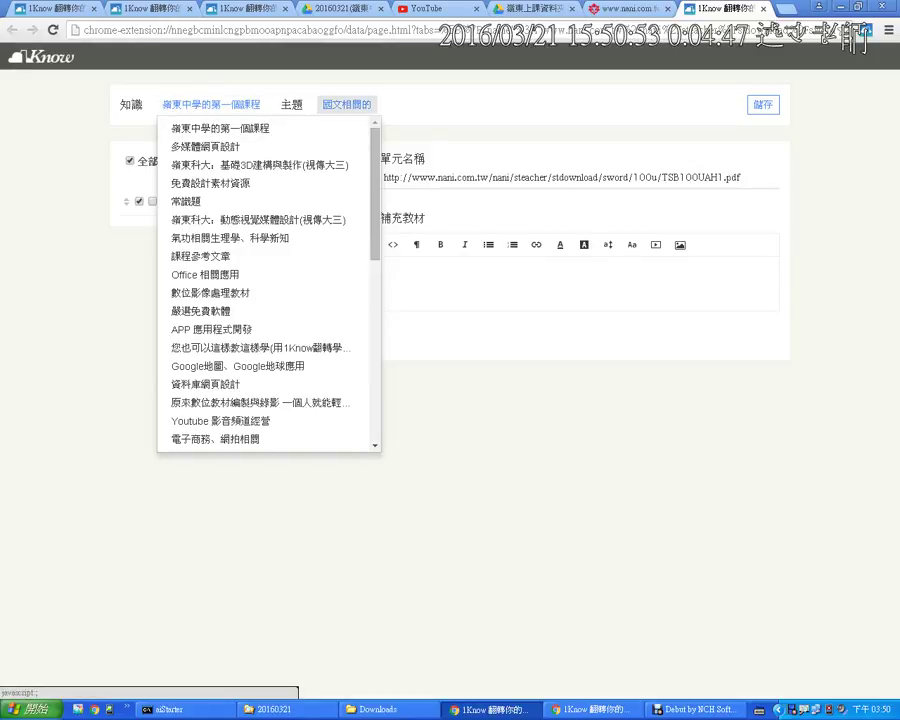
{"action": "left_click", "coordinate": [346, 104]}
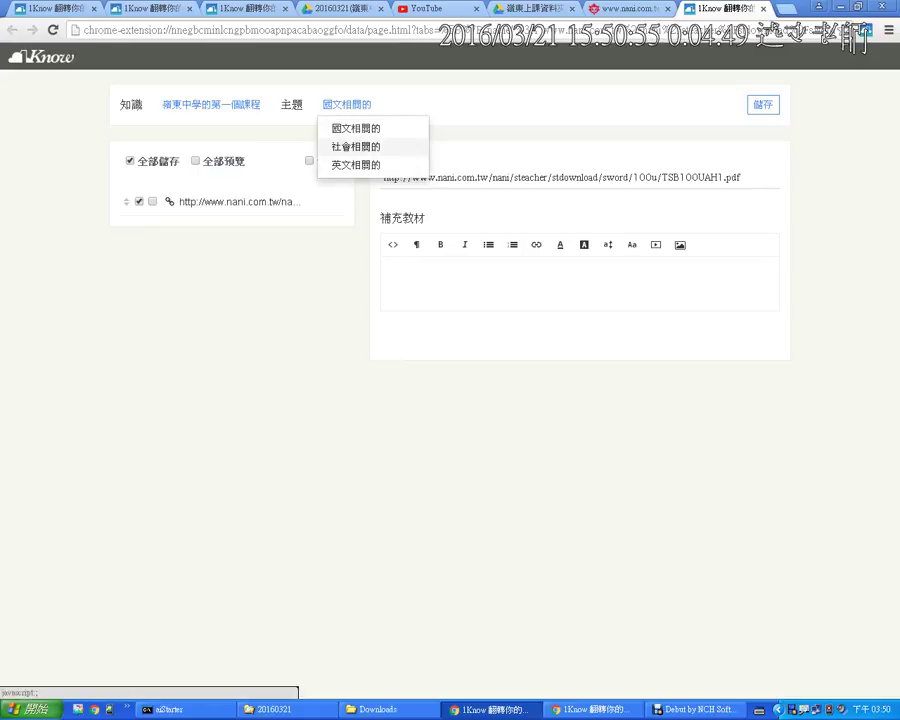
{"action": "left_click", "coordinate": [356, 129]}
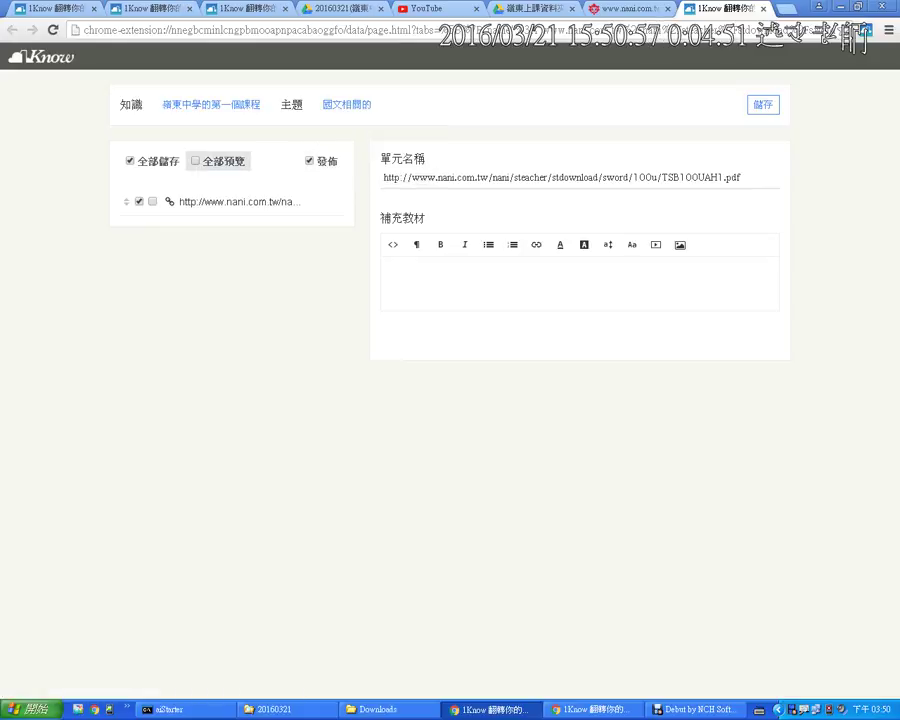
{"action": "left_click", "coordinate": [210, 160]}
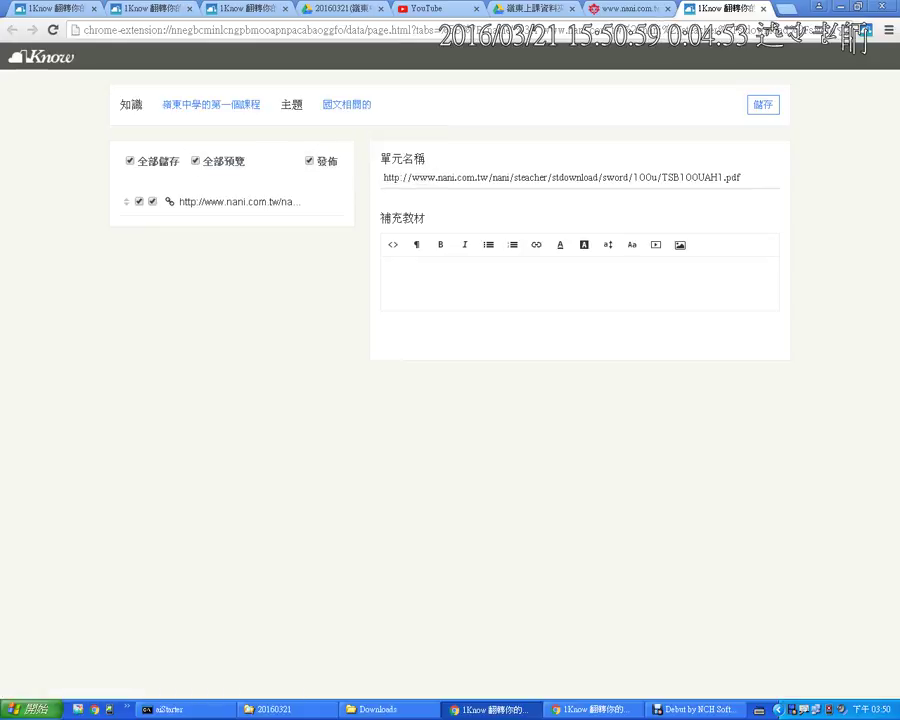
- Replace the unit name with the PDF's heading 第一冊 高中國文 教學重點
{"action": "left_click_drag", "start_coordinate": [384, 178], "coordinate": [744, 178]}
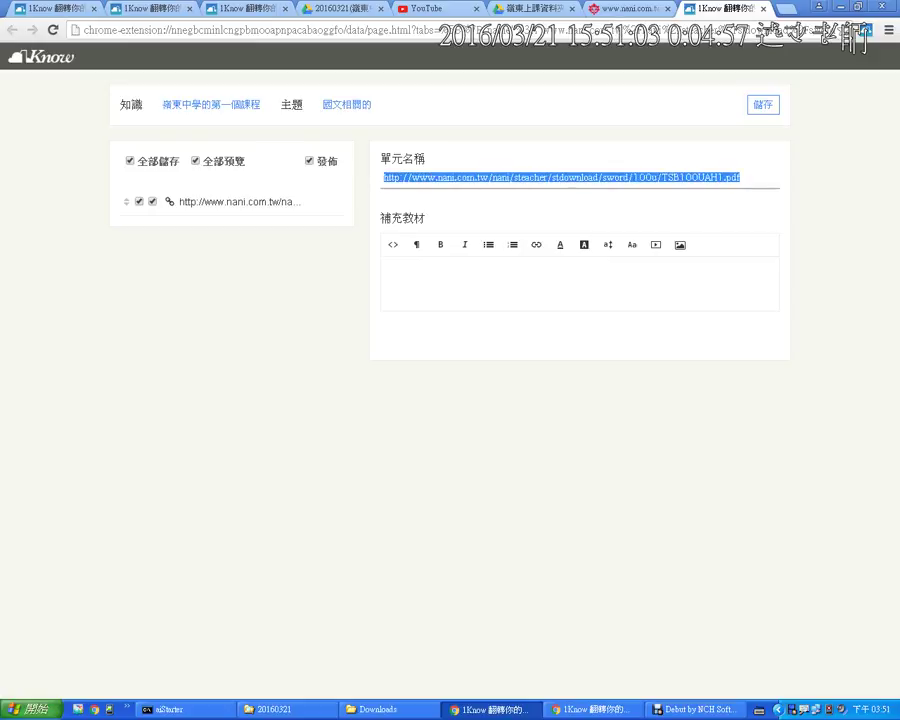
{"action": "left_click", "coordinate": [627, 9]}
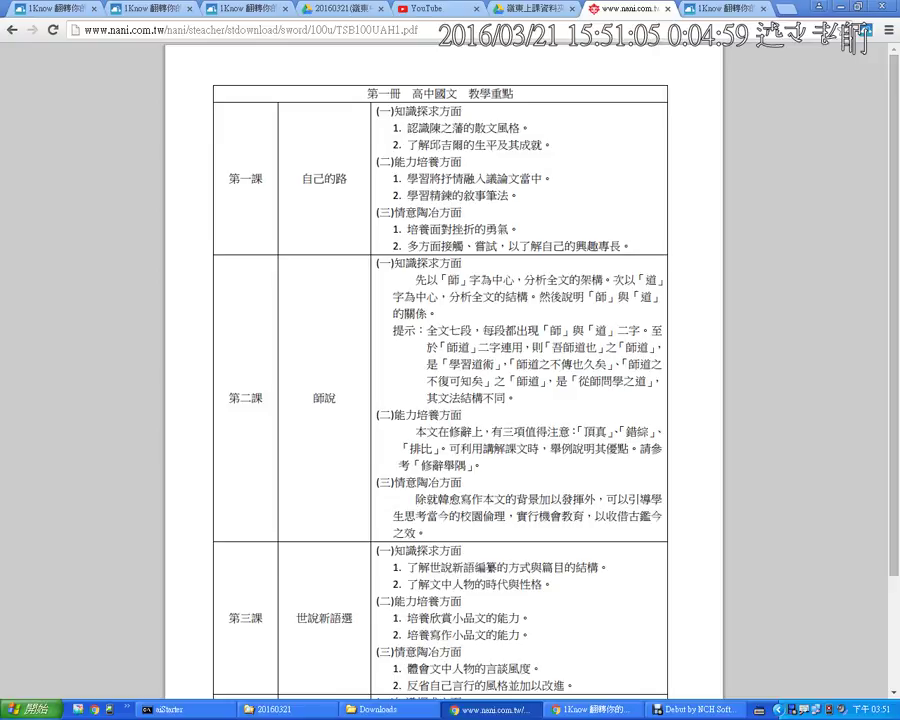
{"action": "left_click_drag", "start_coordinate": [368, 94], "coordinate": [514, 94]}
{"action": "key", "text": "ctrl+c"}
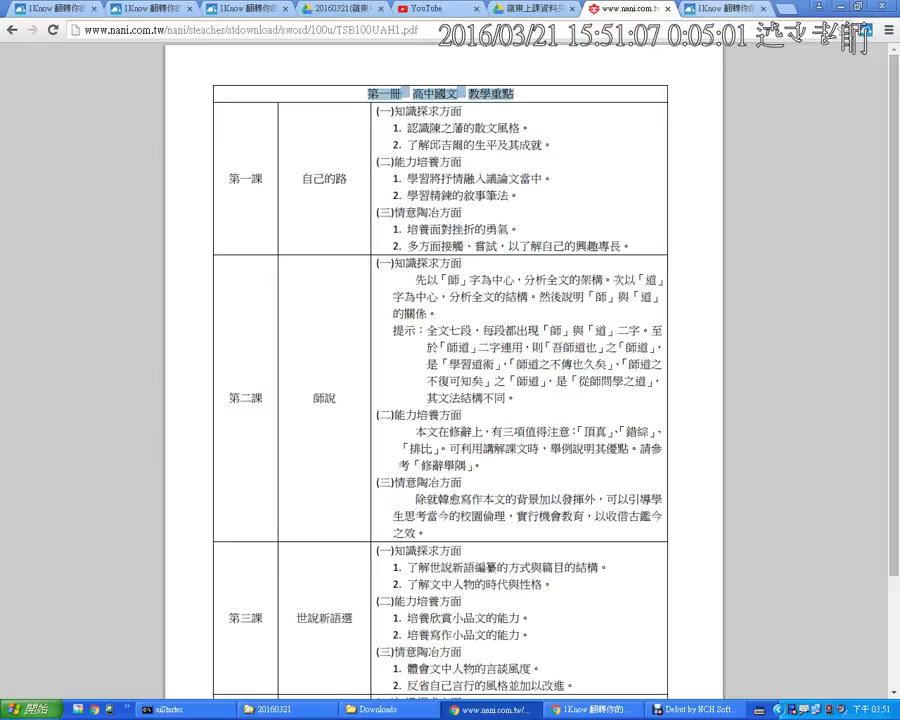
{"action": "key", "text": "ctrl+Tab"}
{"action": "key", "text": "ctrl+v"}
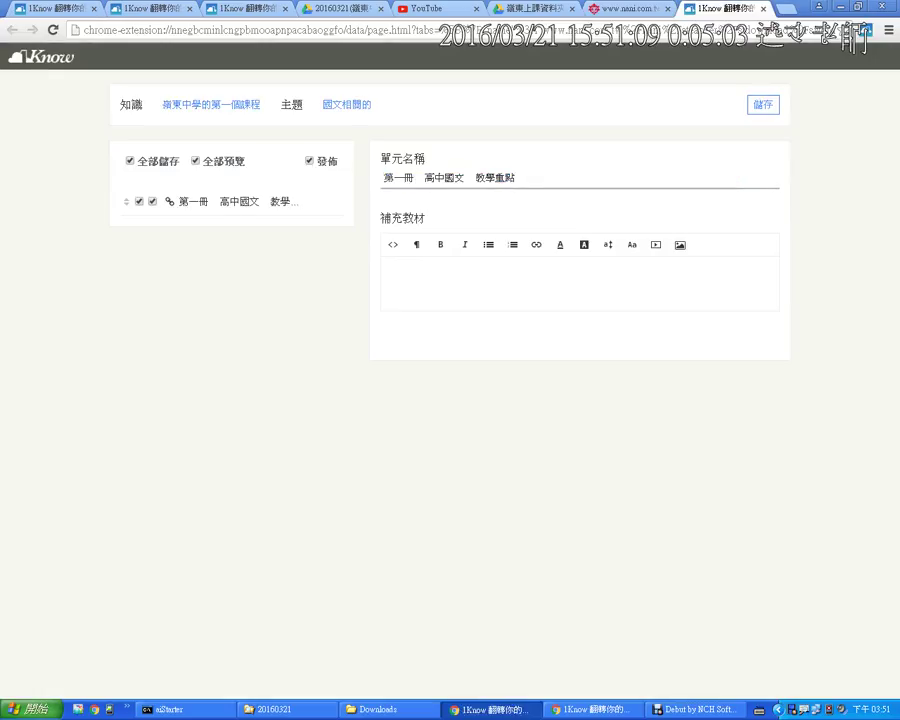
- Circle the 補充教材 editor with the drawing pen, clear the marks, and enter 這是來自網路上的資料！ in it
{"action": "left_click", "coordinate": [395, 279]}
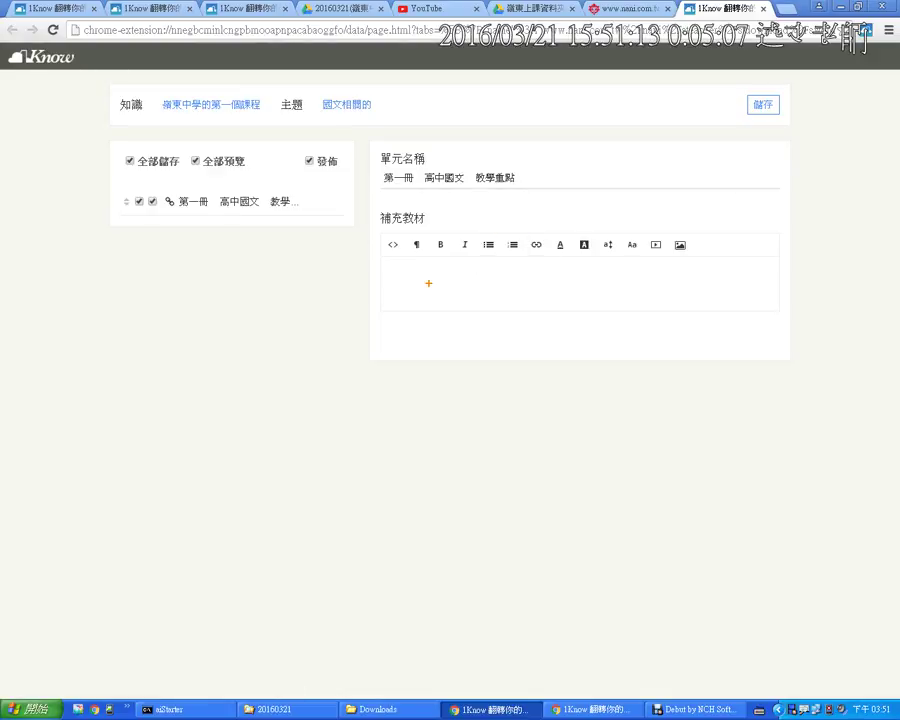
{"action": "mouse_move", "coordinate": [438, 250]}
{"action": "left_mouse_down"}
{"action": "mouse_move", "coordinate": [580, 356]}
{"action": "mouse_move", "coordinate": [630, 255]}
{"action": "mouse_move", "coordinate": [378, 265]}
{"action": "left_mouse_up"}
{"action": "left_click_drag", "start_coordinate": [436, 291], "coordinate": [437, 297]}
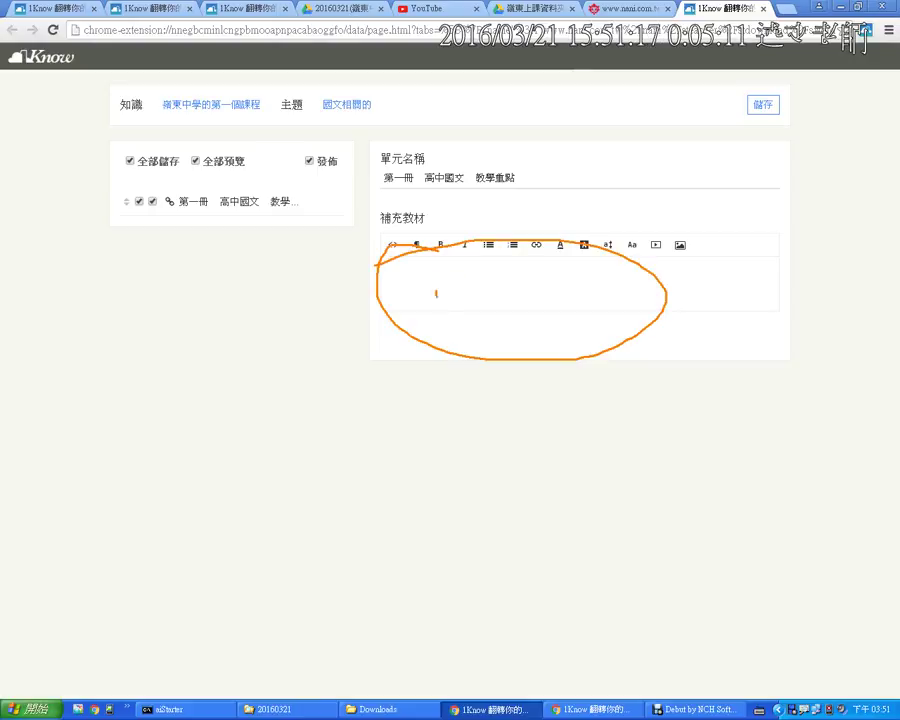
{"action": "key", "text": "Escape"}
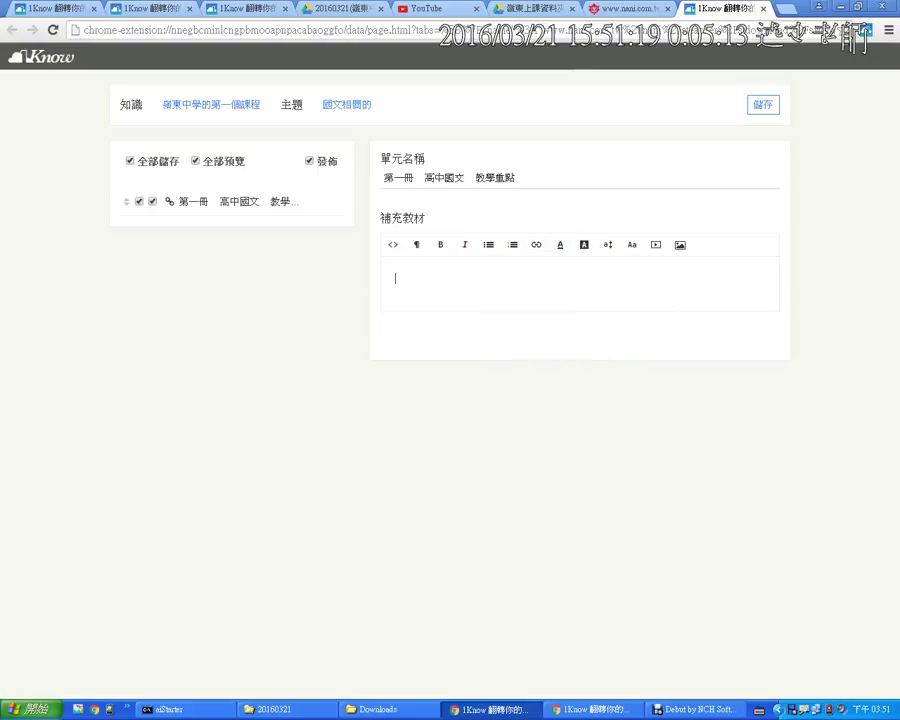
{"action": "type", "text": "這是"}
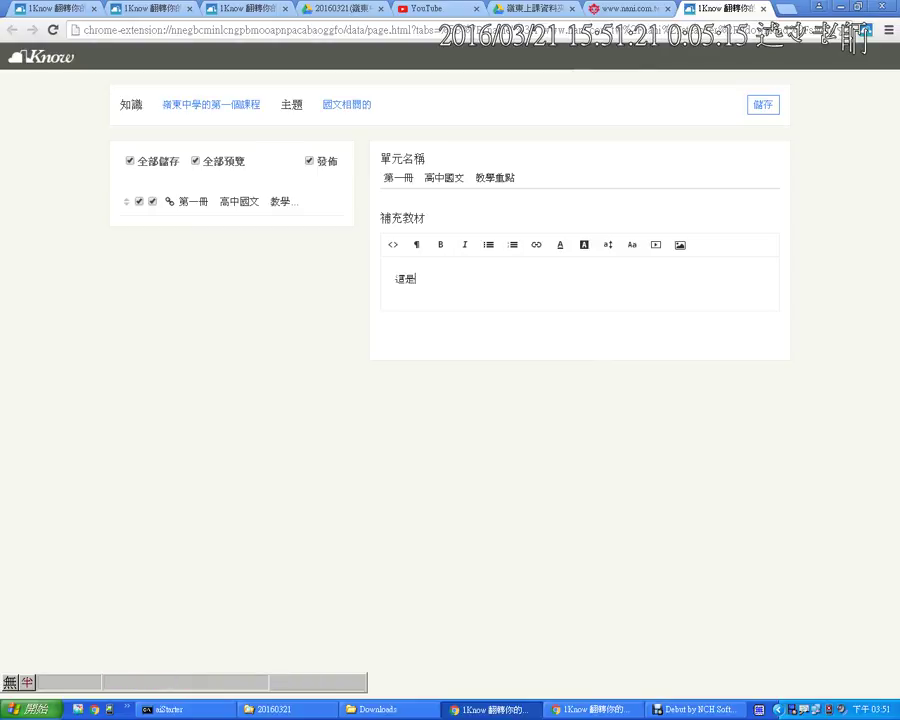
{"action": "type", "text": "來自網路上"}
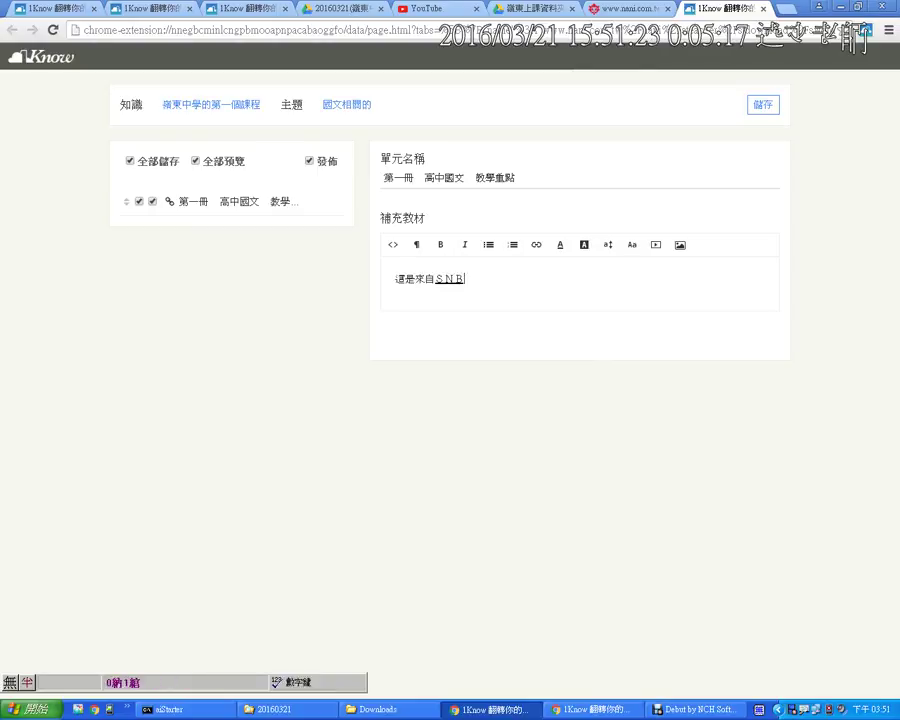
{"action": "type", "text": "的資mdi"}
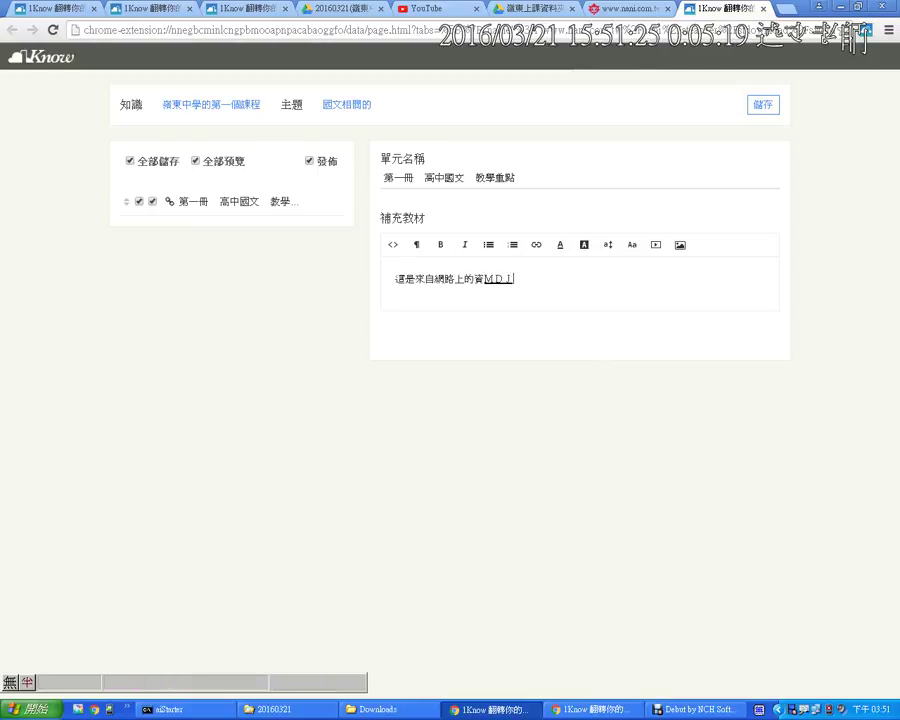
{"action": "type", "text": "！"}
{"action": "key", "text": "Return"}
{"action": "type", "text": "來"}
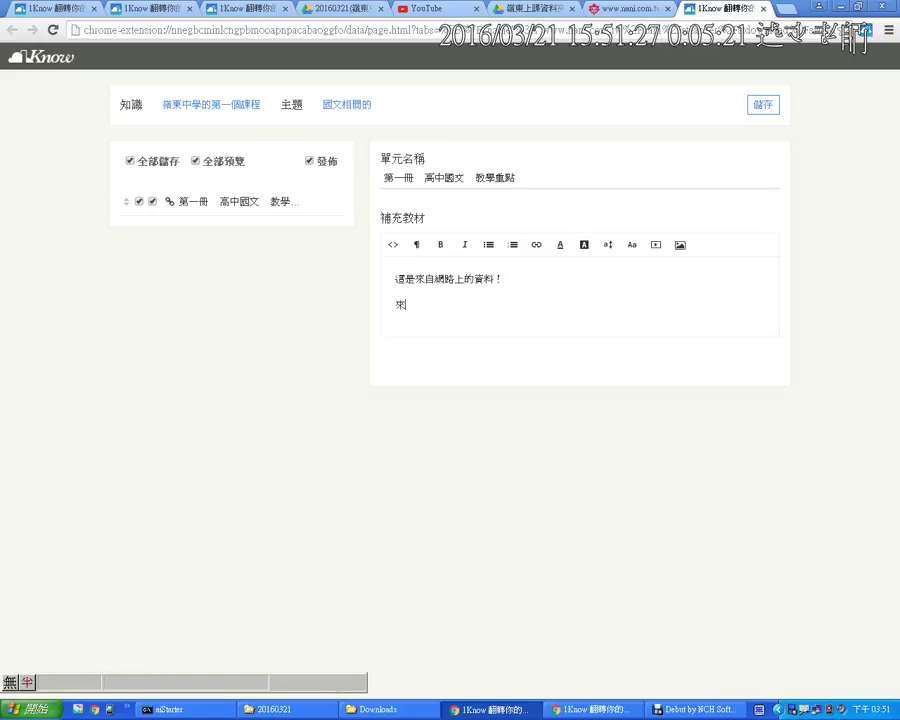
{"action": "type", "text": "wl"}
{"action": "type", "text": "p"}
{"action": "type", "text": "："}
{"action": "key", "text": "ctrl+shift+Tab"}
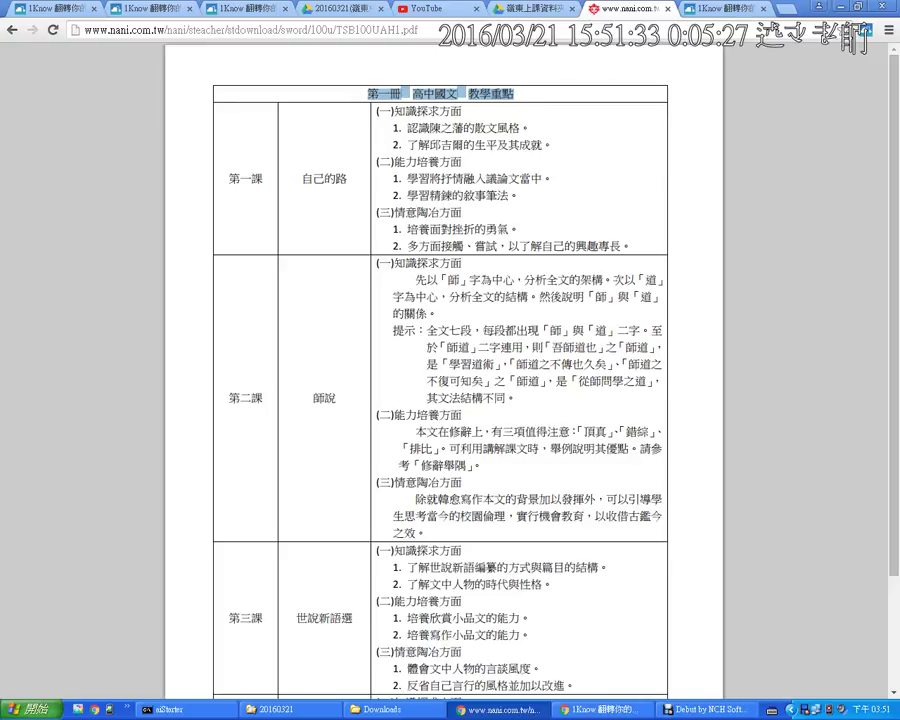
{"action": "left_click_drag", "start_coordinate": [189, 30], "coordinate": [84, 30]}
{"action": "key", "text": "ctrl+c"}
{"action": "key", "text": "ctrl+Tab"}
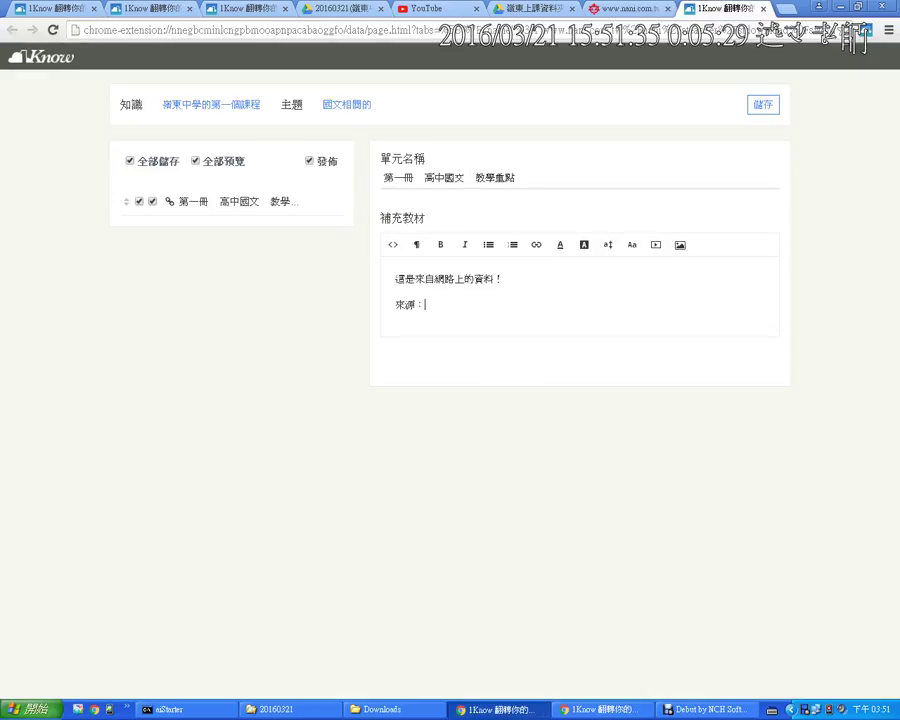
{"action": "key", "text": "ctrl+v"}
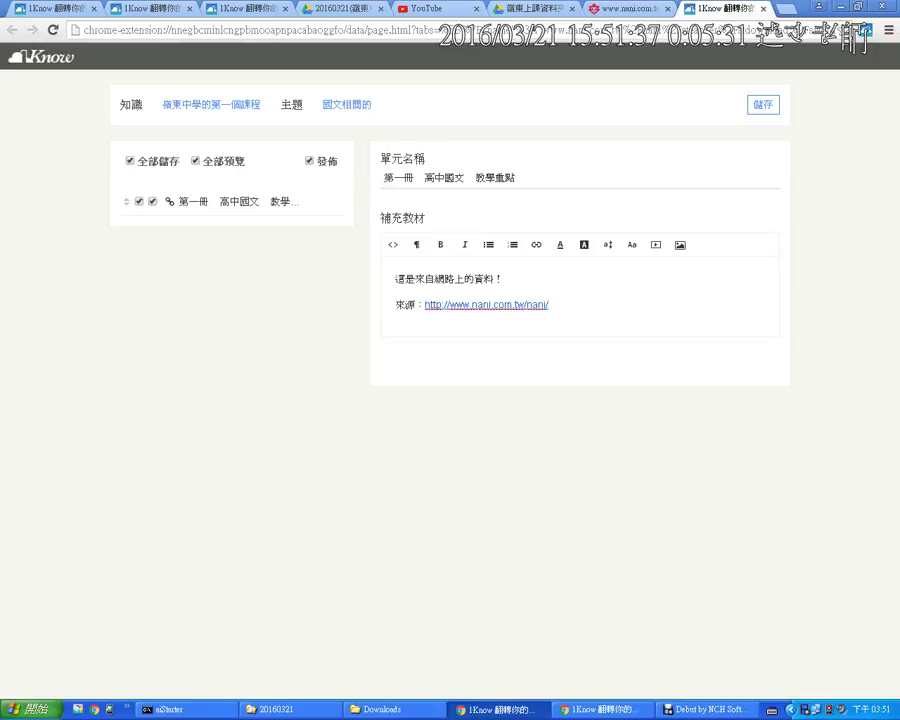
- Save the unit, return to the page of 嶺東中學的第一個課程, and refresh it
{"action": "key", "text": "ctrl+shift+Tab"}
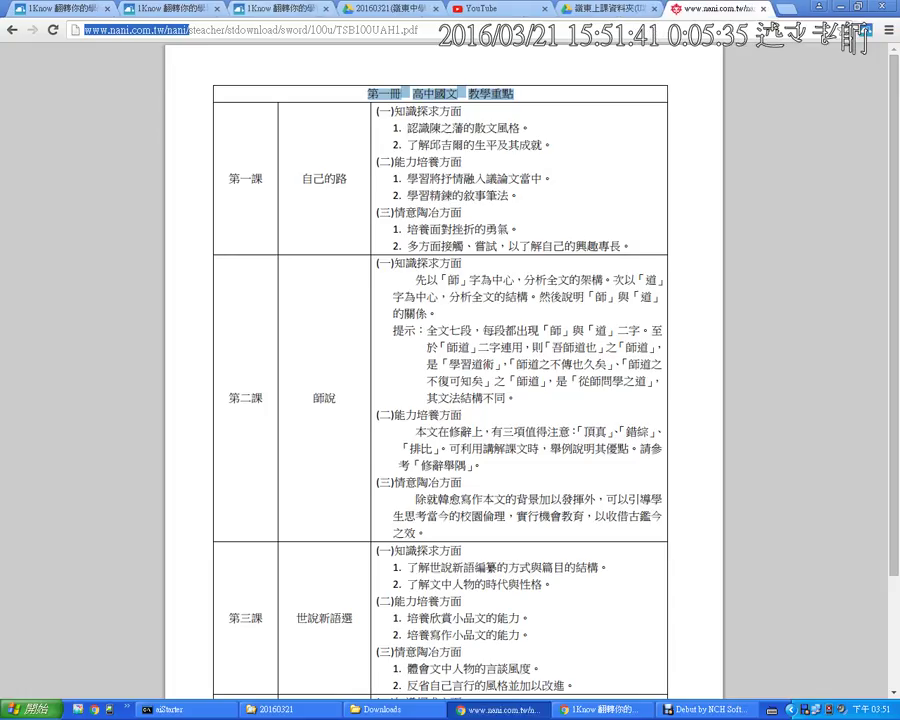
{"action": "left_click", "coordinate": [278, 9]}
{"action": "key", "text": "ctrl+2"}
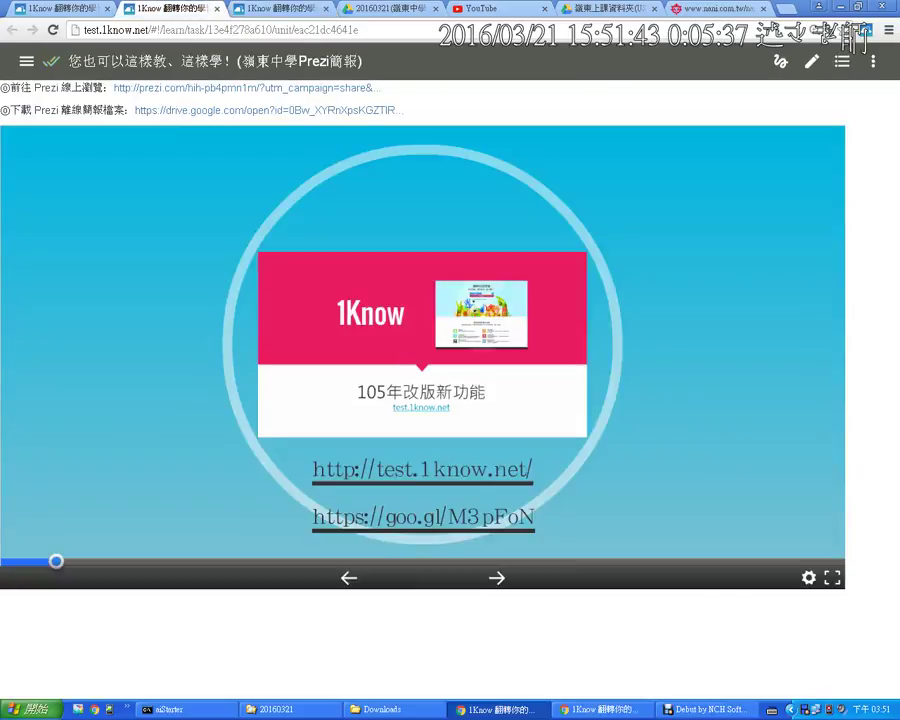
{"action": "key", "text": "ctrl+1"}
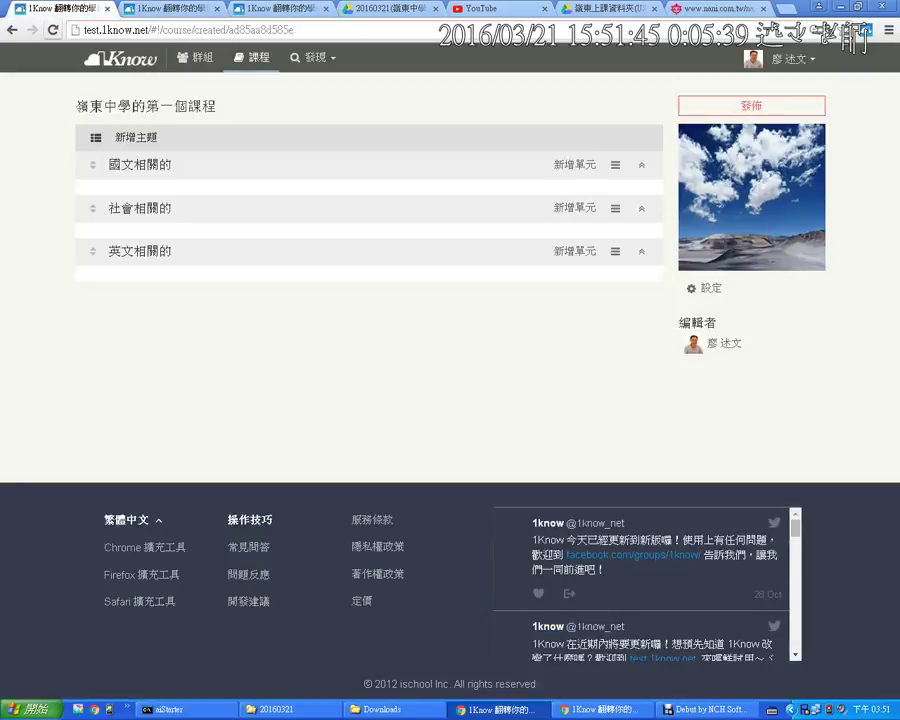
{"action": "key", "text": "F5"}
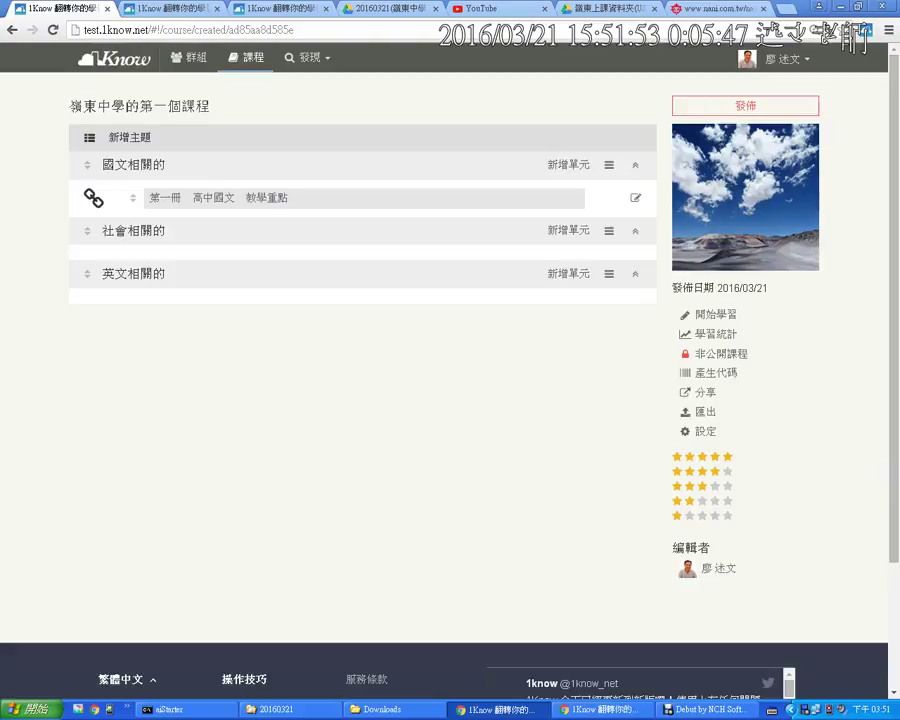
- Return to the Google results for 高中國文第一冊 and open the 三民網路書店 page for 普通高級中學國文第一冊自學手冊(上/下)
{"action": "left_click", "coordinate": [716, 9]}
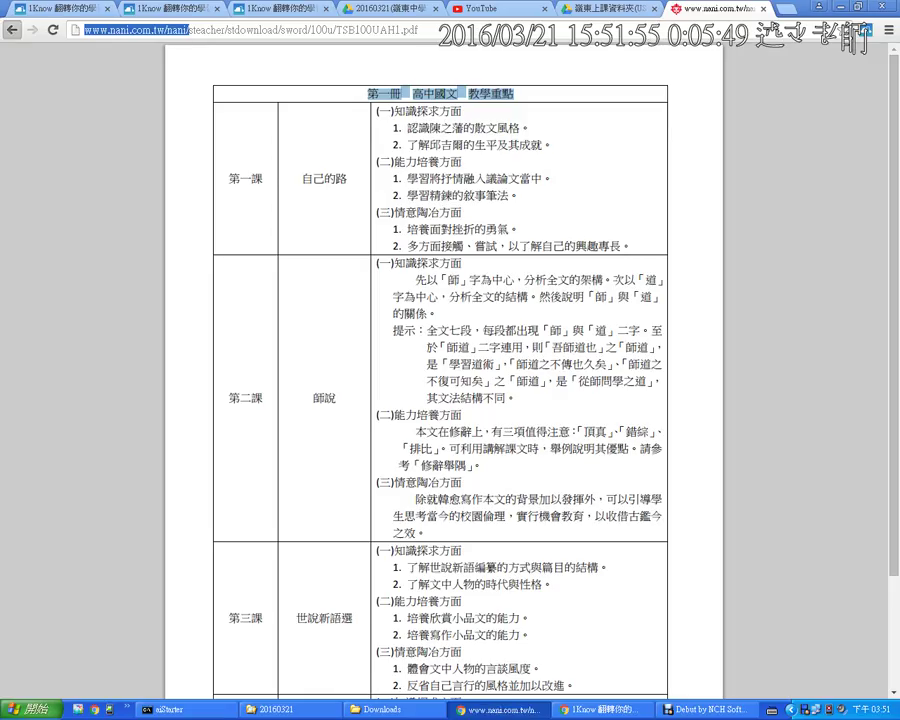
{"action": "key", "text": "alt+Left"}
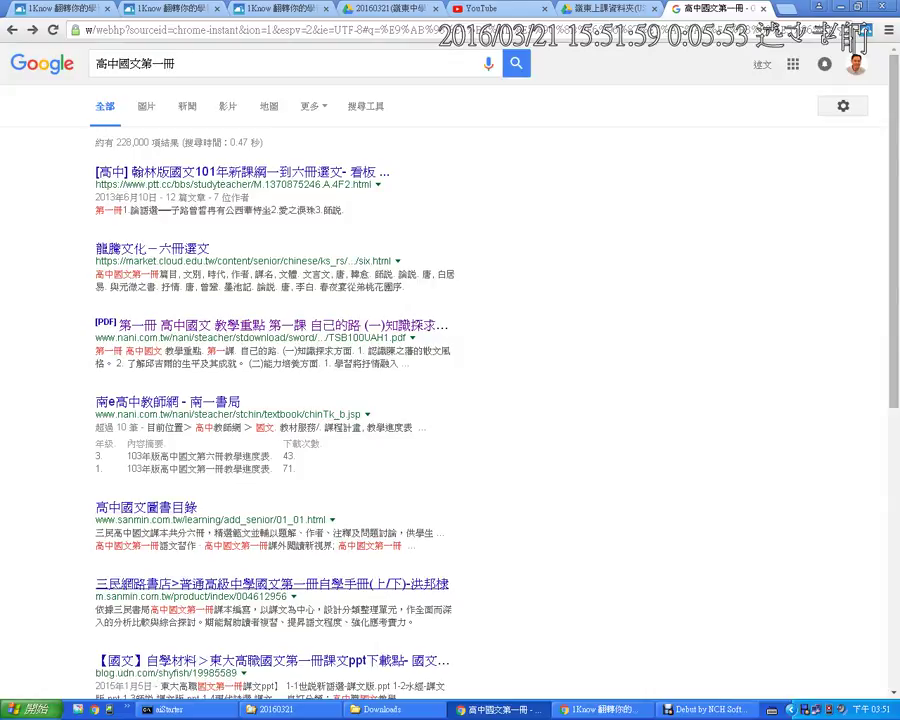
{"action": "left_click", "coordinate": [270, 584]}
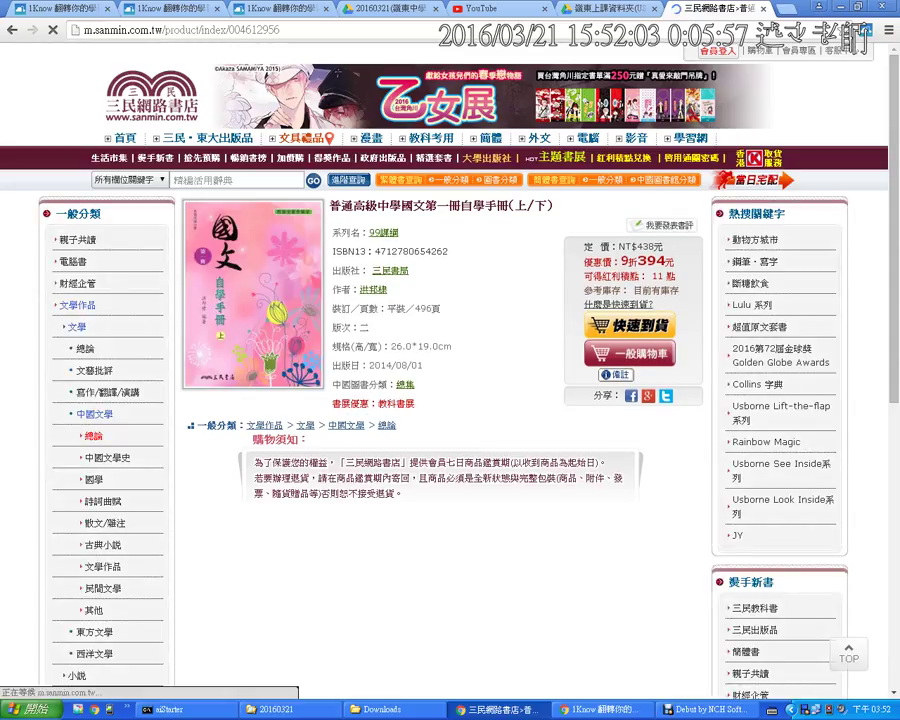
- Add the bookstore page to 國文相關的 with 發佈 enabled, box its unit name with the pen, clear the mark, and save the unit
{"action": "left_click", "coordinate": [866, 30]}
{"action": "left_click", "coordinate": [775, 60]}
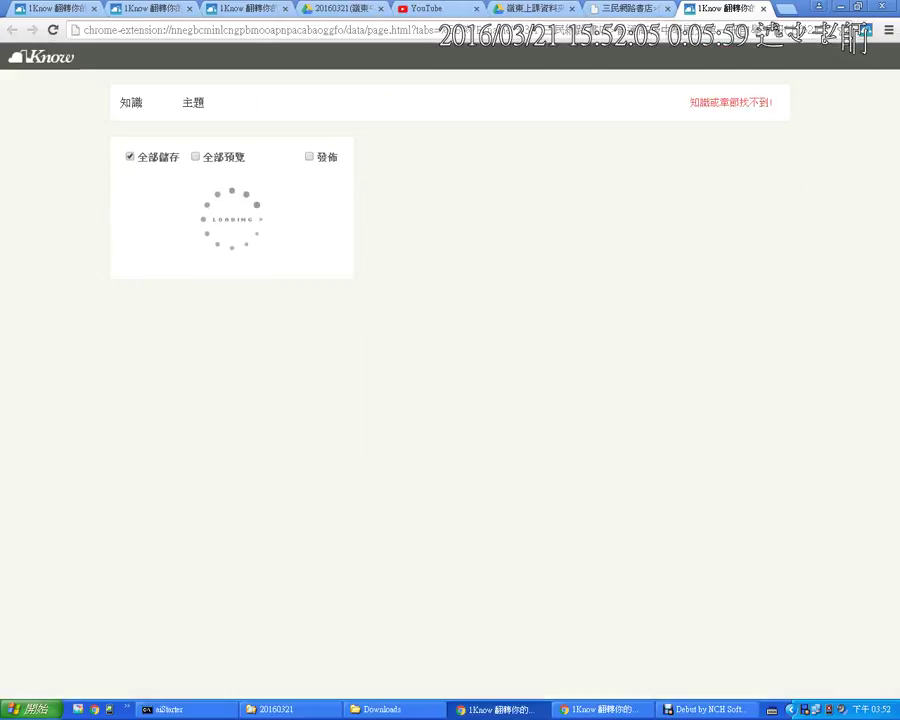
{"action": "left_click", "coordinate": [310, 161]}
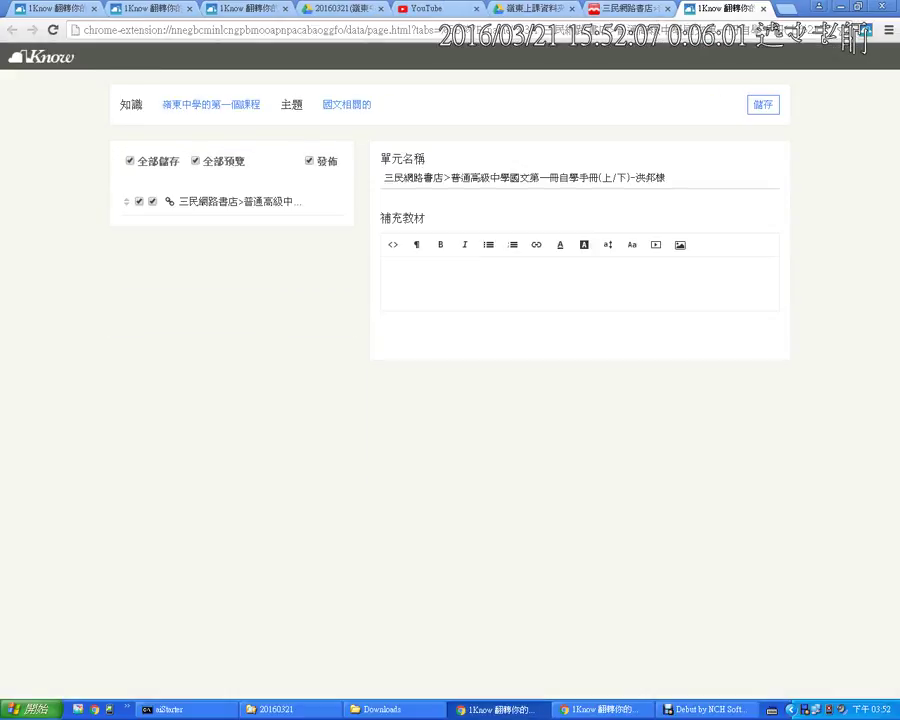
{"action": "mouse_move", "coordinate": [376, 170]}
{"action": "left_mouse_down"}
{"action": "mouse_move", "coordinate": [612, 196]}
{"action": "mouse_move", "coordinate": [684, 187]}
{"action": "left_mouse_up"}
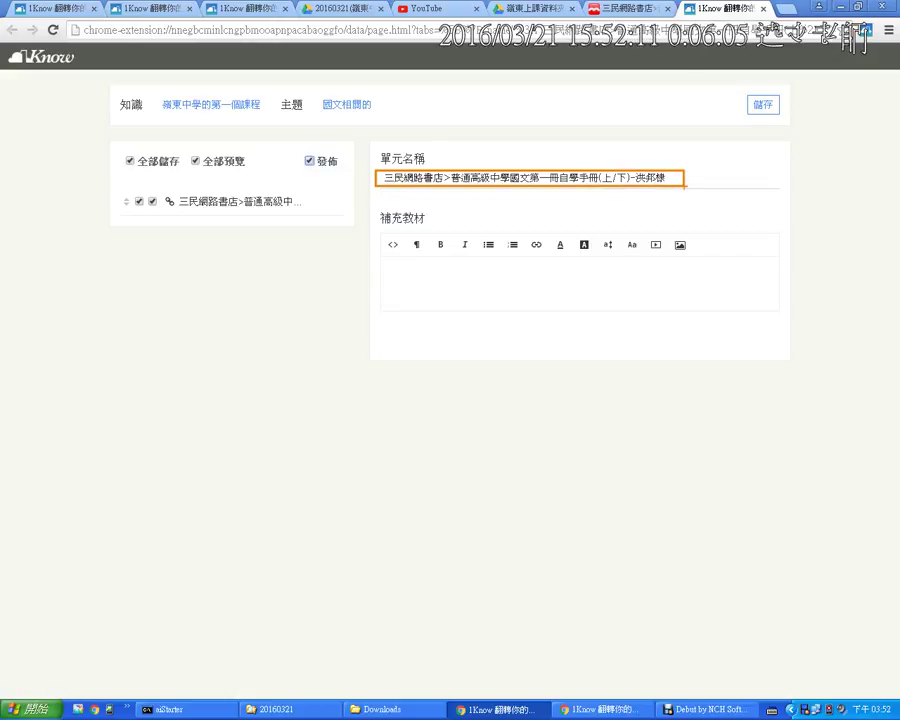
{"action": "key", "text": "Escape"}
{"action": "left_click", "coordinate": [763, 105]}
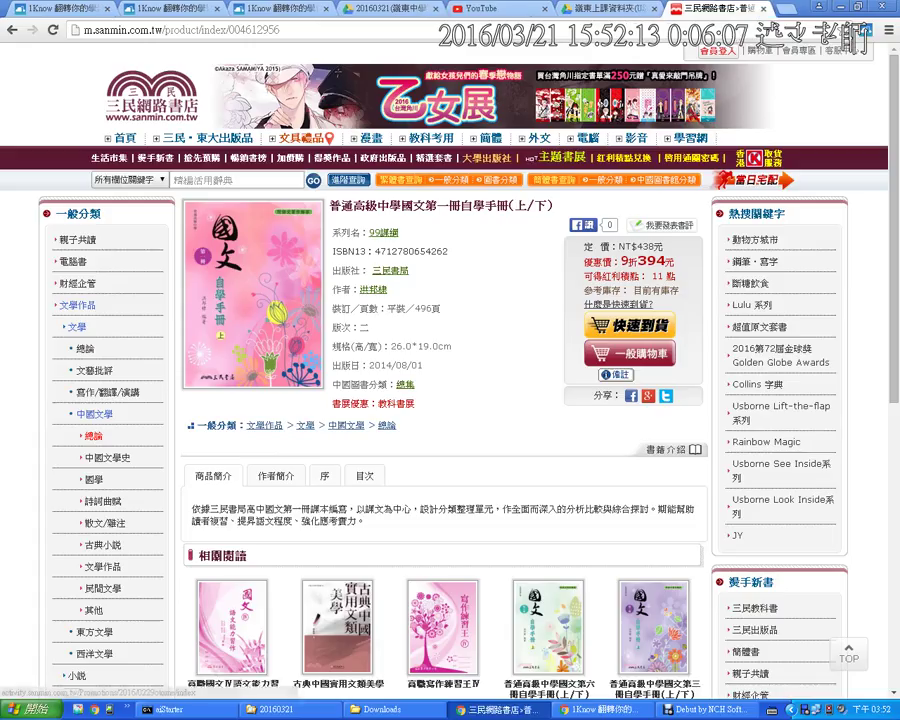
- Return to the Google results for 高中國文第一冊 and open the 三民學習網--中文網 page
{"action": "left_click", "coordinate": [12, 30]}
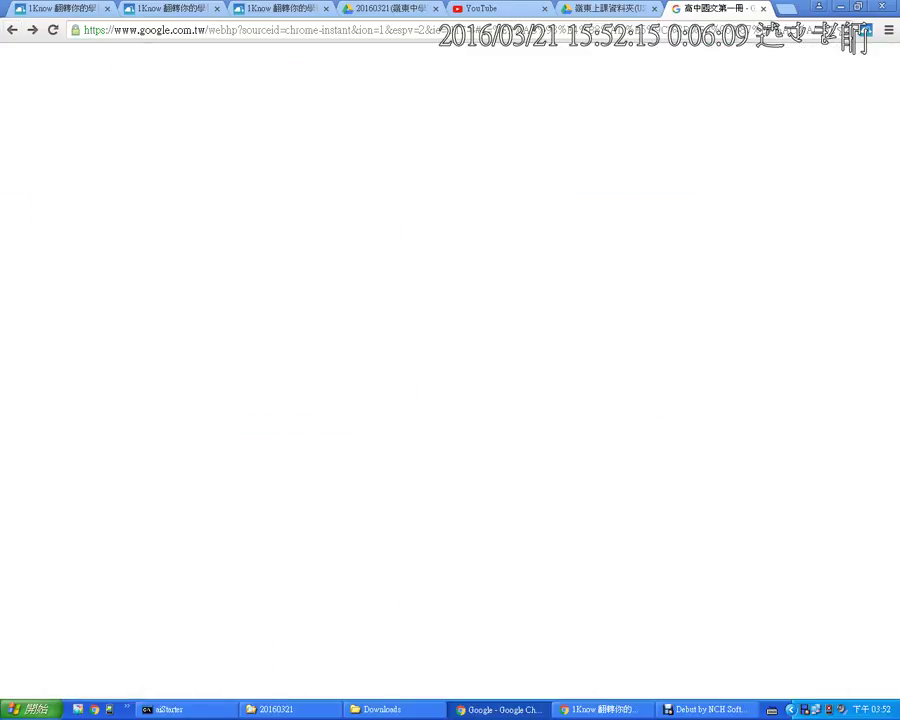
{"action": "scroll", "coordinate": [450, 380], "scroll_direction": "down", "scroll_amount": 3}
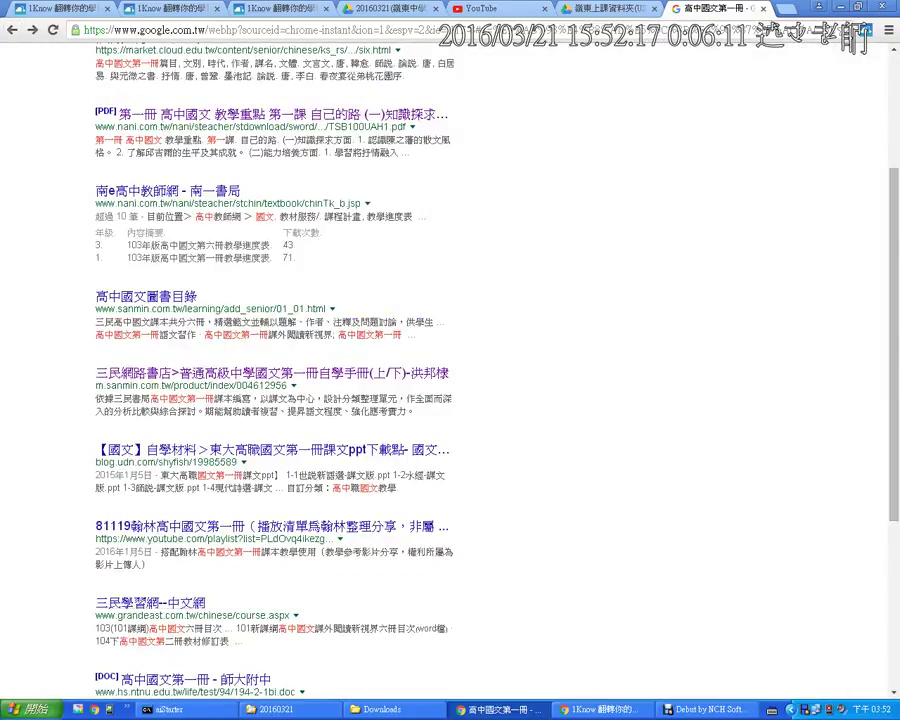
{"action": "left_click", "coordinate": [152, 603]}
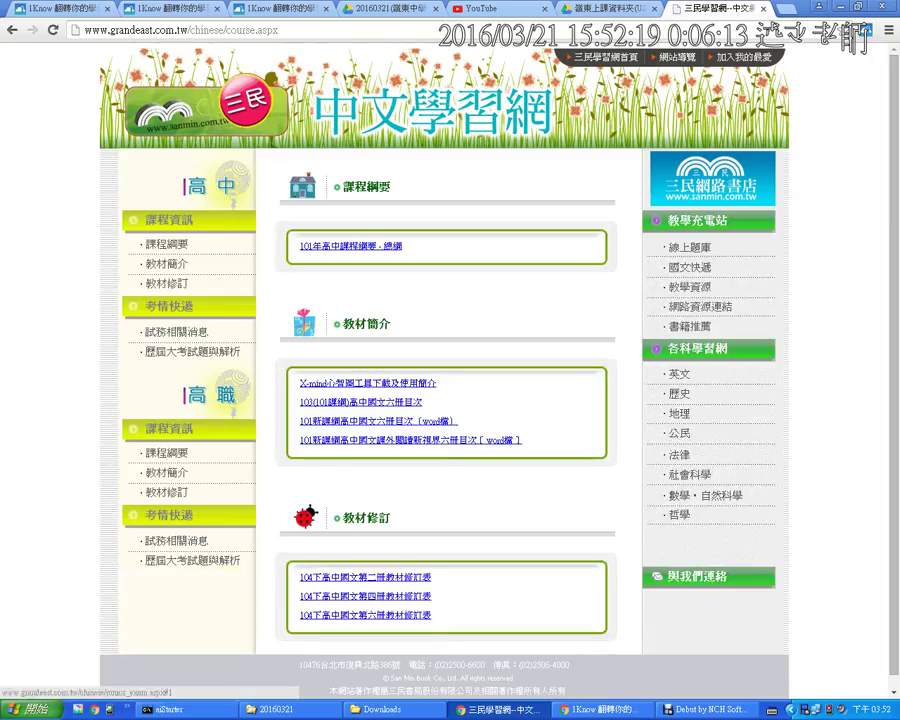
- Save the 三民學習網--中文網 page as a unit in 國文相關的 with 發佈 enabled, and place the 三民網路書店 unit below it
{"action": "left_click", "coordinate": [866, 31]}
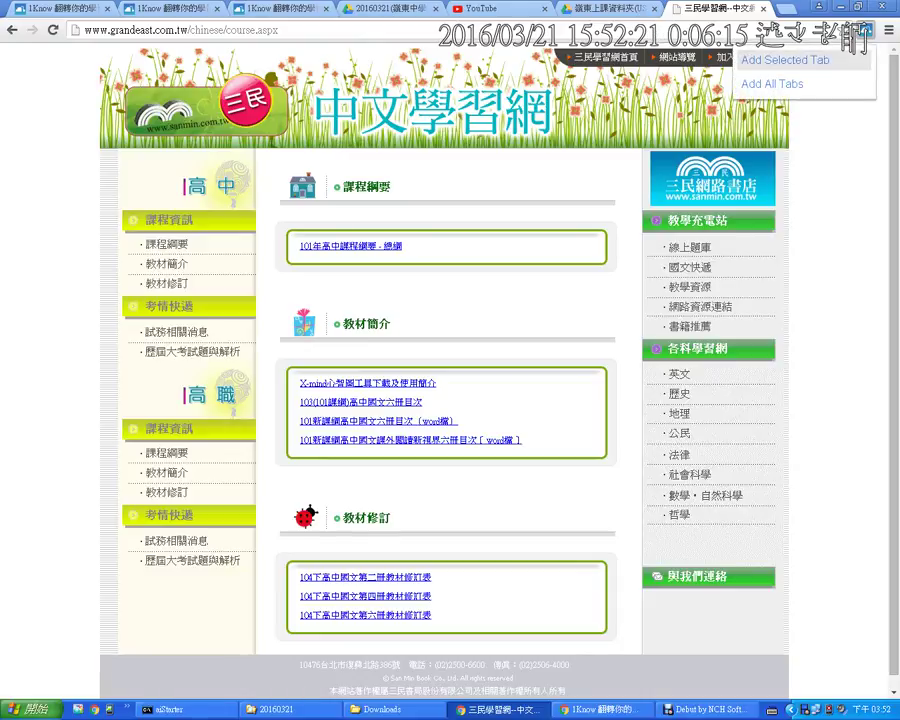
{"action": "left_click", "coordinate": [786, 60]}
{"action": "left_click", "coordinate": [311, 161]}
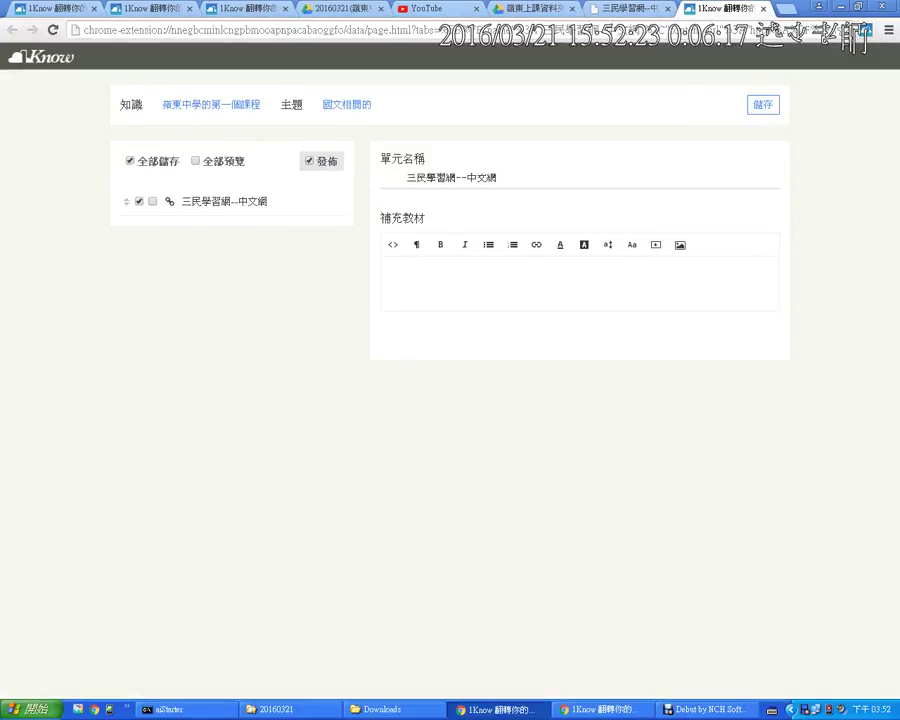
{"action": "left_click", "coordinate": [198, 161]}
{"action": "left_click", "coordinate": [763, 104]}
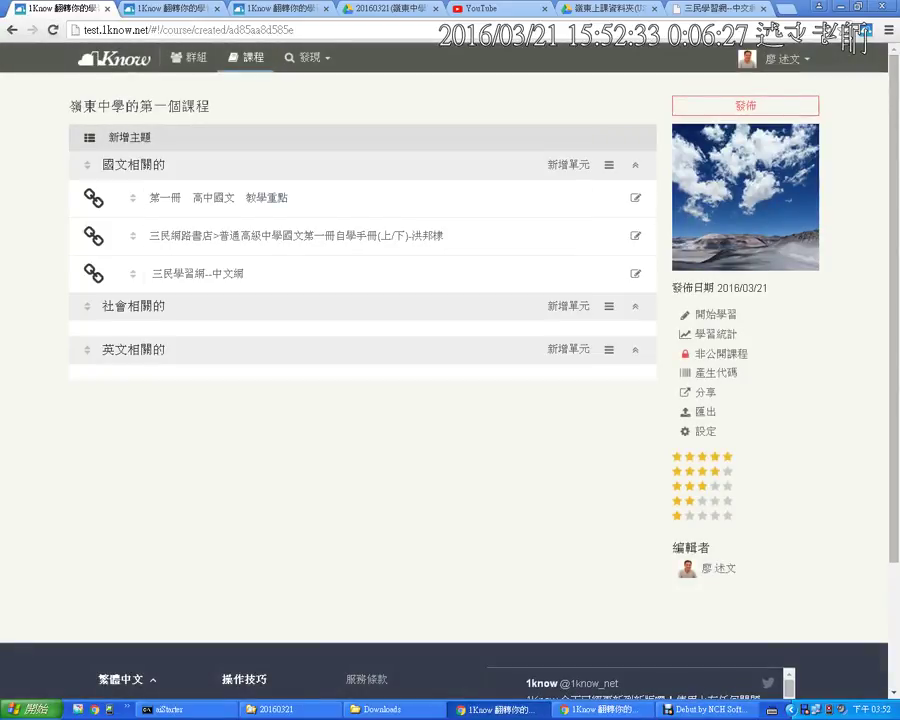
{"action": "left_click_drag", "start_coordinate": [133, 236], "coordinate": [132, 273]}
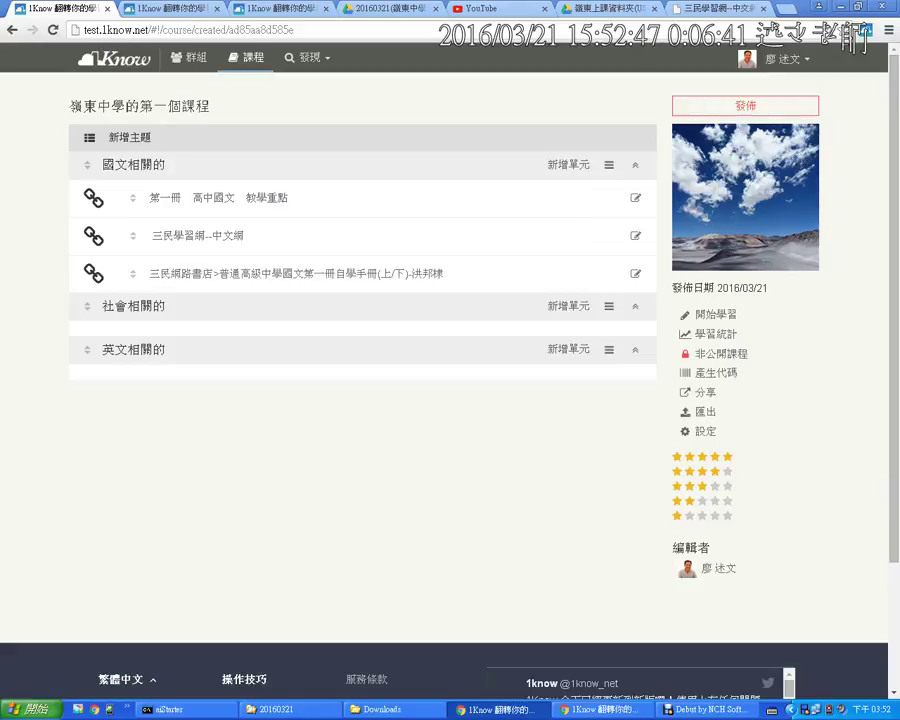
- Copy the first three 創用CC units from the 免費設計素材資源 course into 國文相關的
{"action": "left_click", "coordinate": [608, 165]}
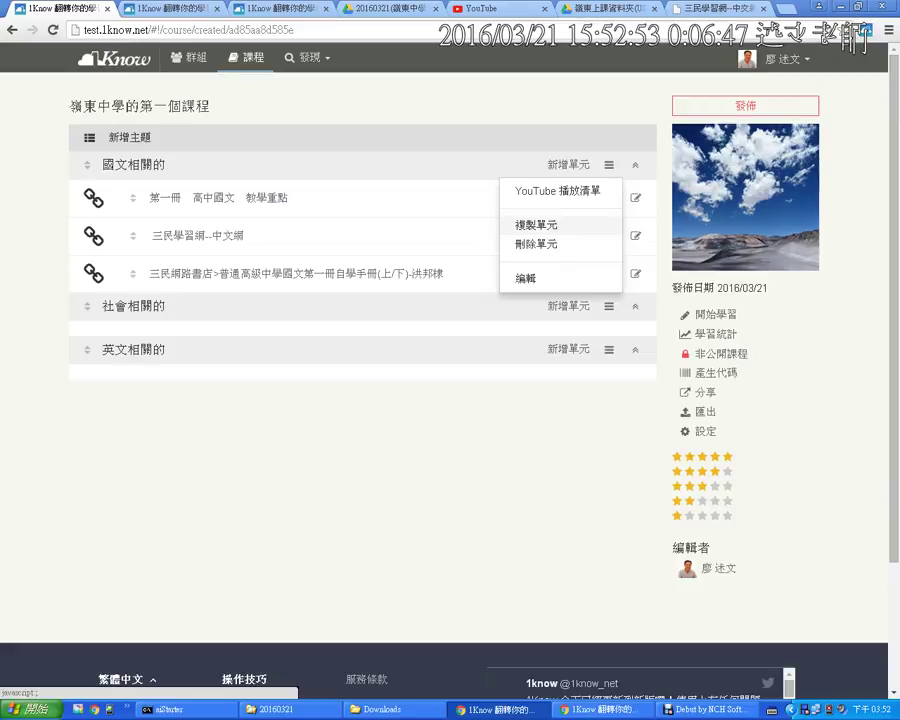
{"action": "left_click", "coordinate": [537, 225]}
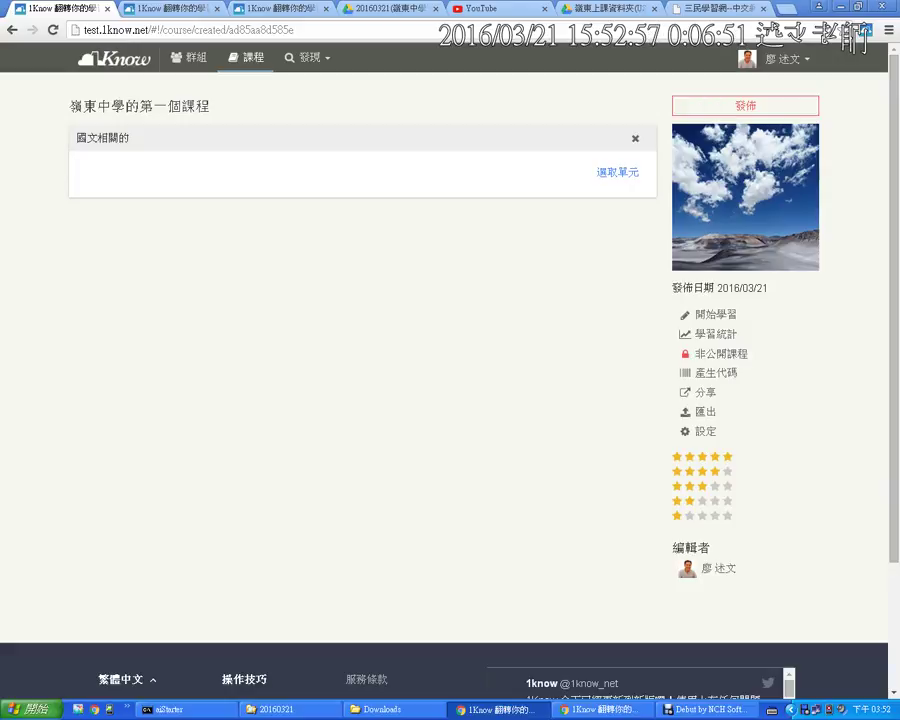
{"action": "left_click", "coordinate": [617, 172]}
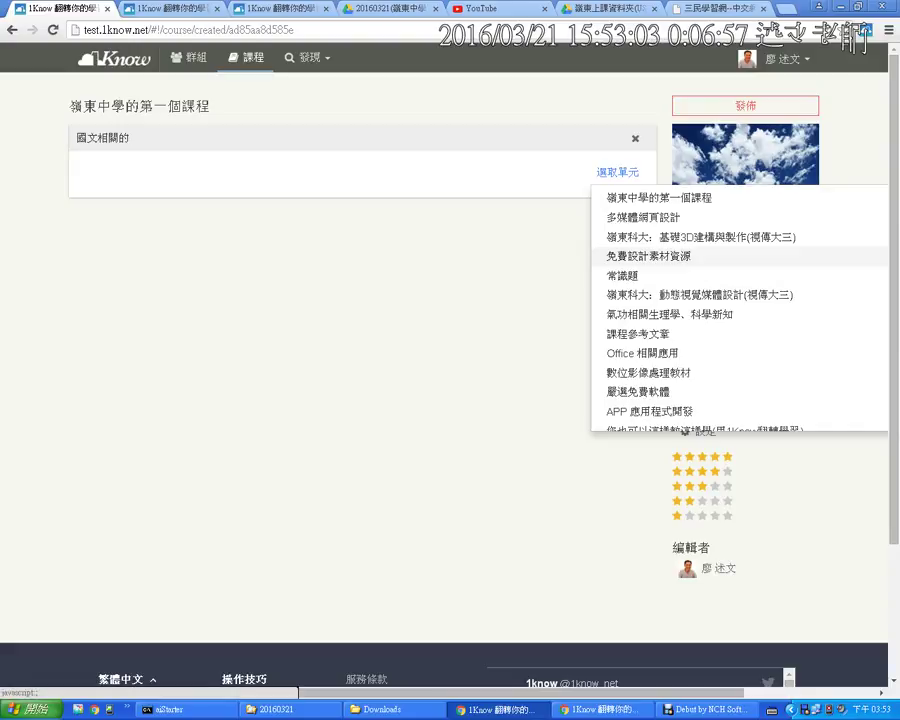
{"action": "left_click", "coordinate": [647, 256]}
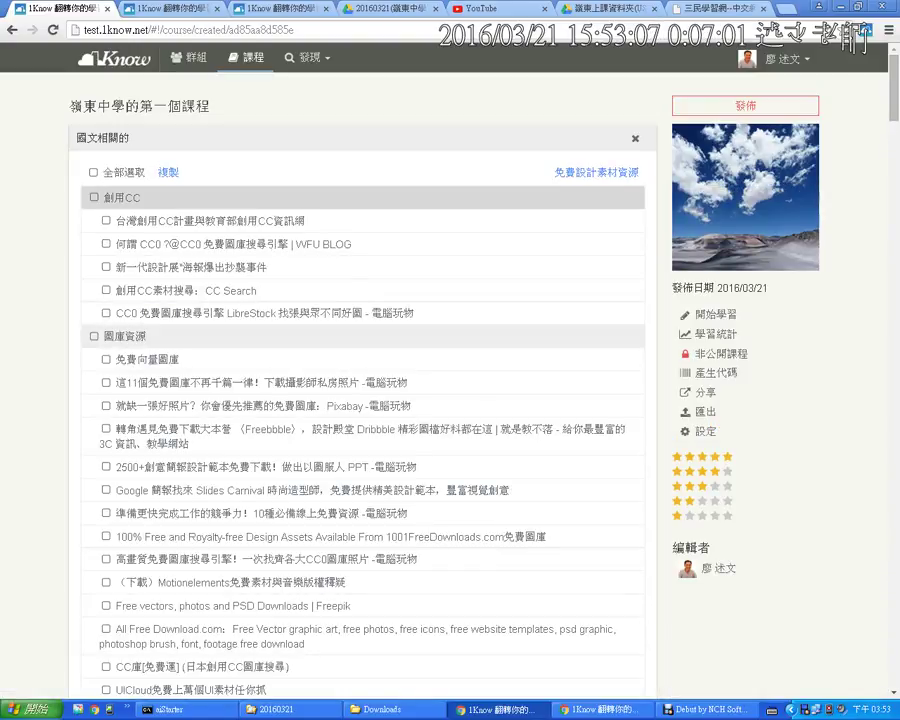
{"action": "left_click", "coordinate": [94, 197]}
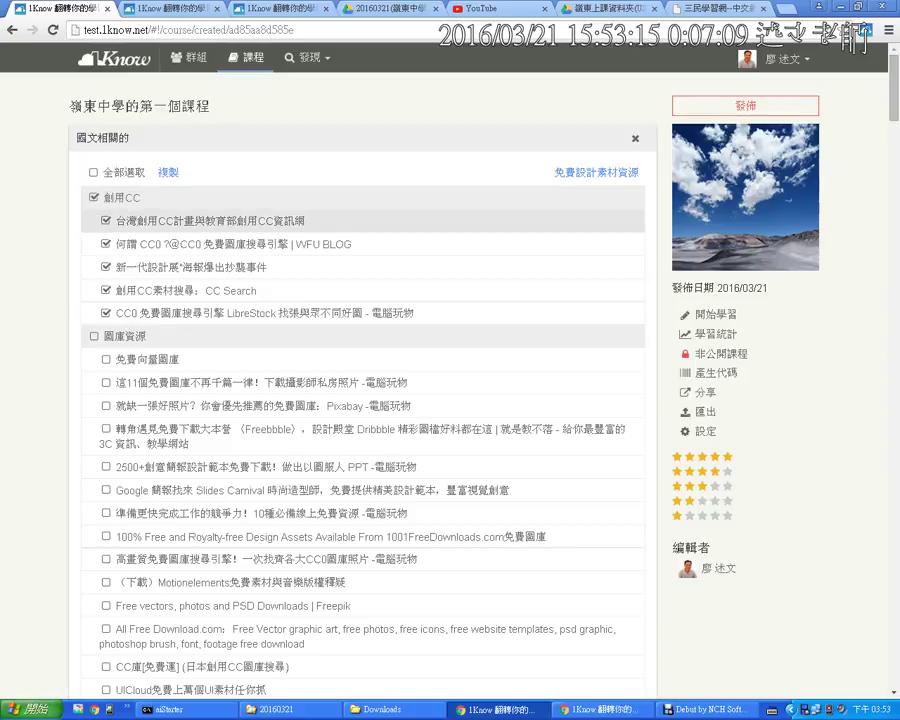
{"action": "left_click", "coordinate": [106, 290]}
{"action": "left_click", "coordinate": [106, 313]}
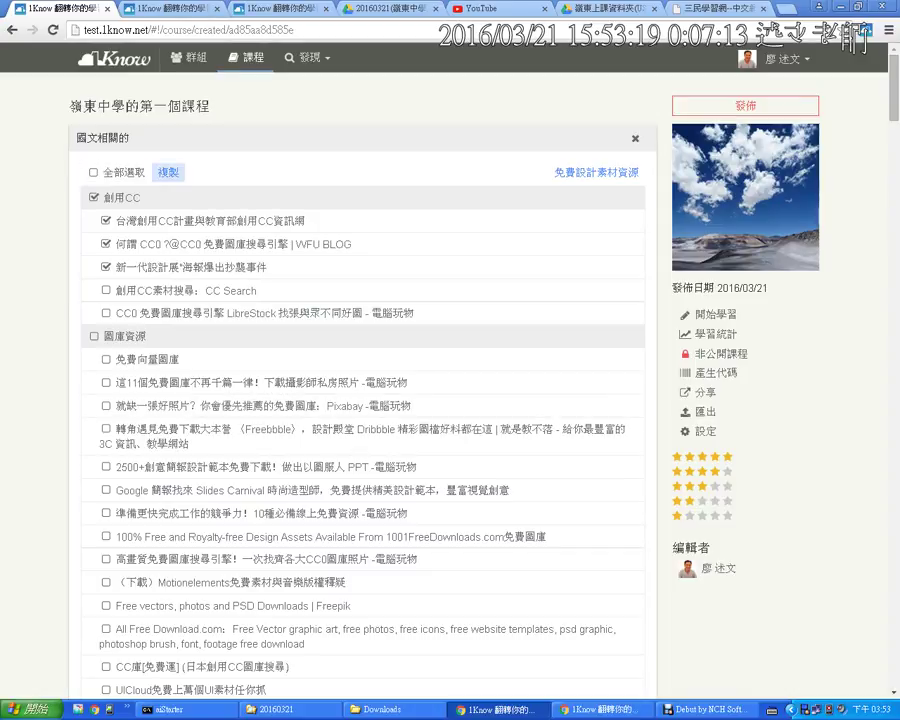
{"action": "left_click", "coordinate": [168, 172]}
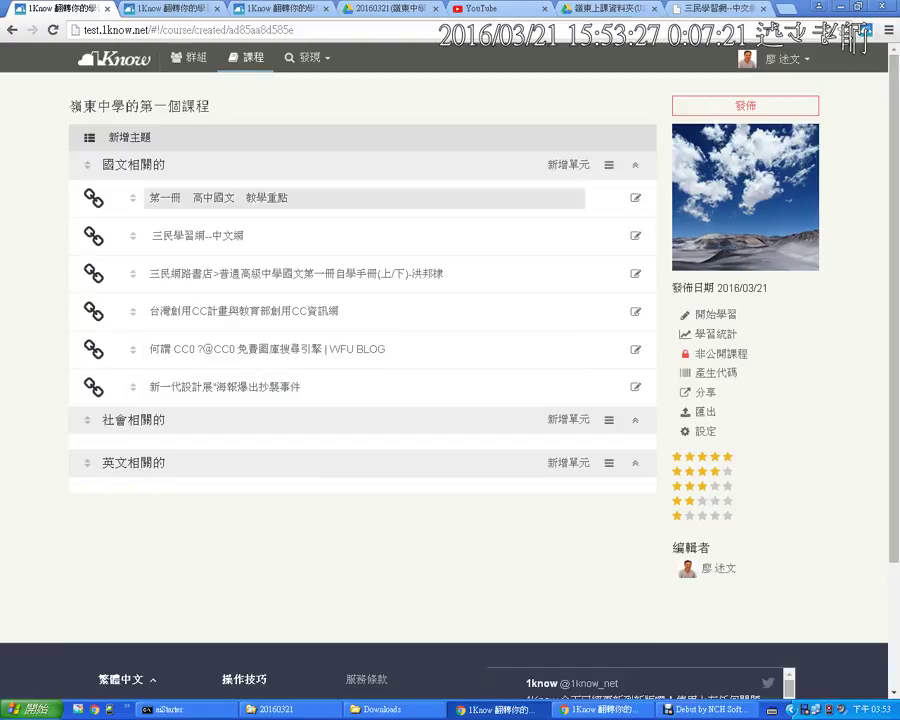
- Show the unit types that can be added to 國文相關的 and mark the list with the pen
{"action": "left_click", "coordinate": [568, 164]}
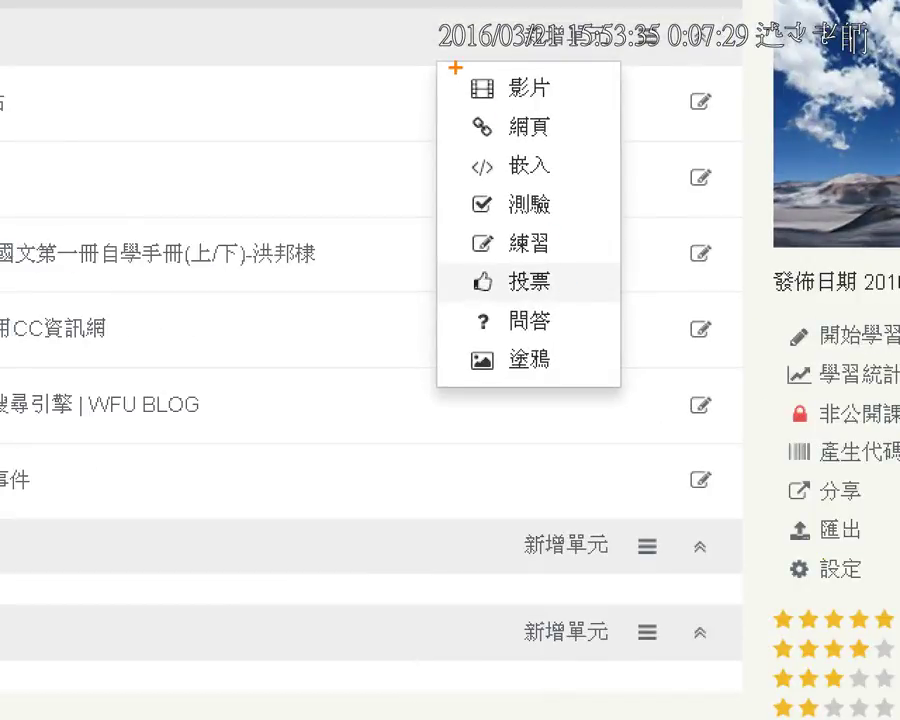
{"action": "left_click_drag", "start_coordinate": [457, 66], "coordinate": [455, 422]}
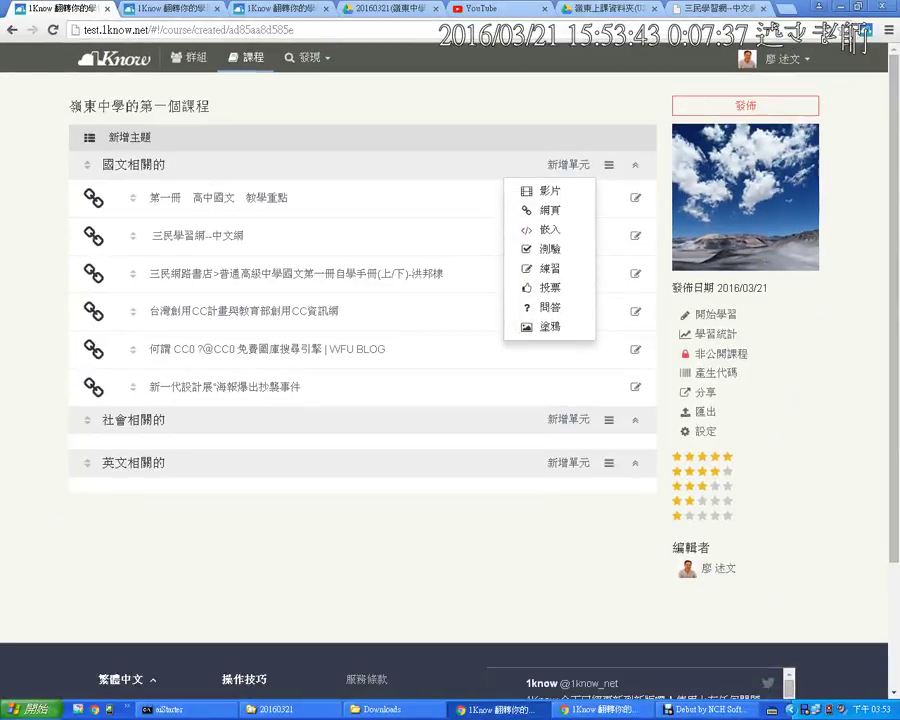
- Go to youtube.com in a new tab, open the recommended video 進入黑洞之旅, and pause it
{"action": "key", "text": "ctrl+t"}
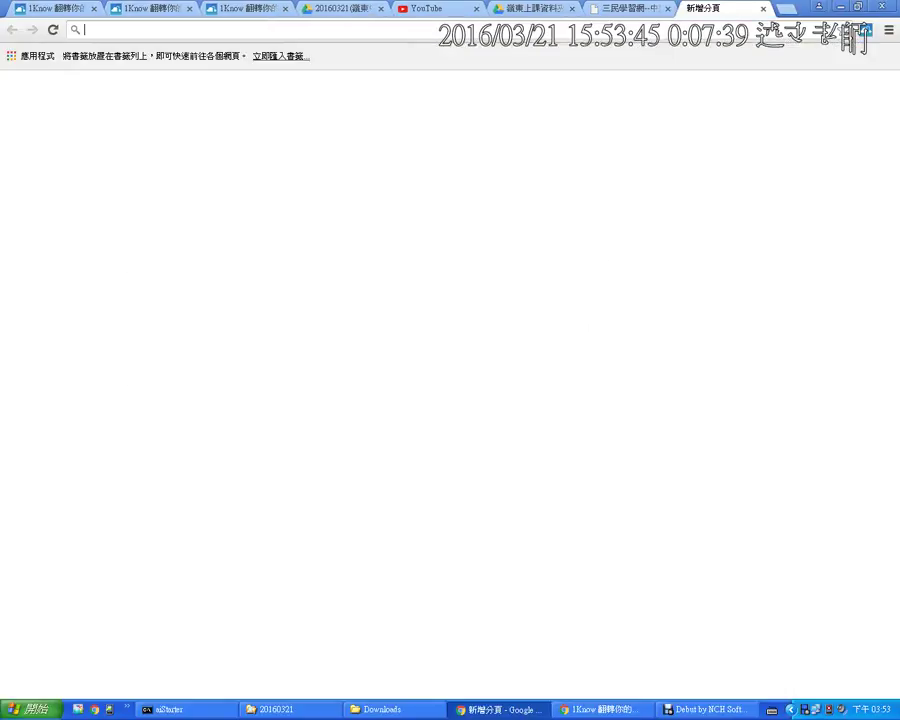
{"action": "type", "text": "youtube.co"}
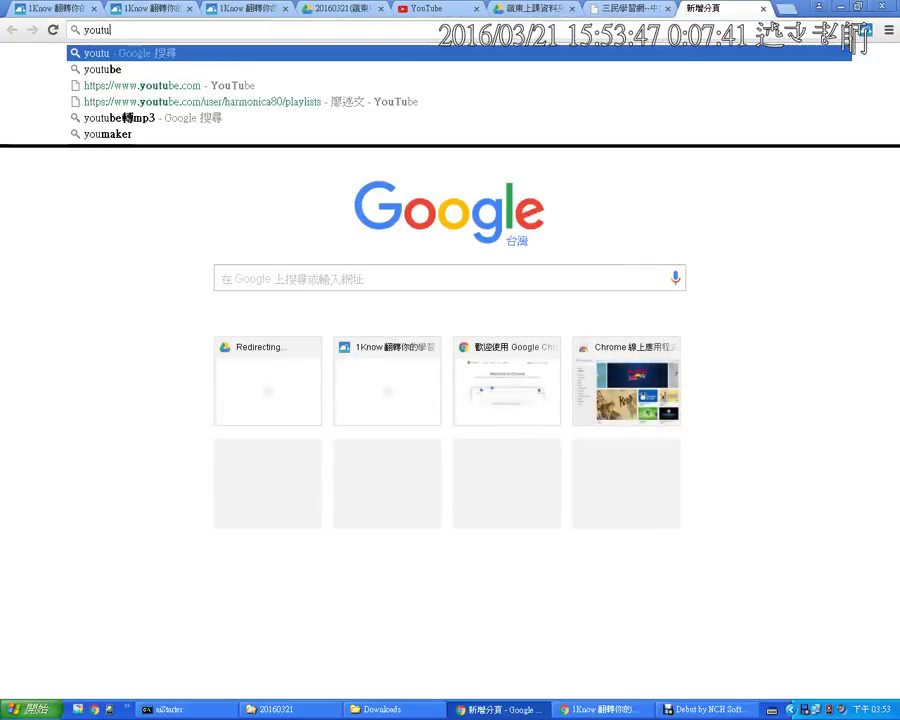
{"action": "key", "text": "BackSpace"}
{"action": "key", "text": "BackSpace"}
{"action": "key", "text": "BackSpace"}
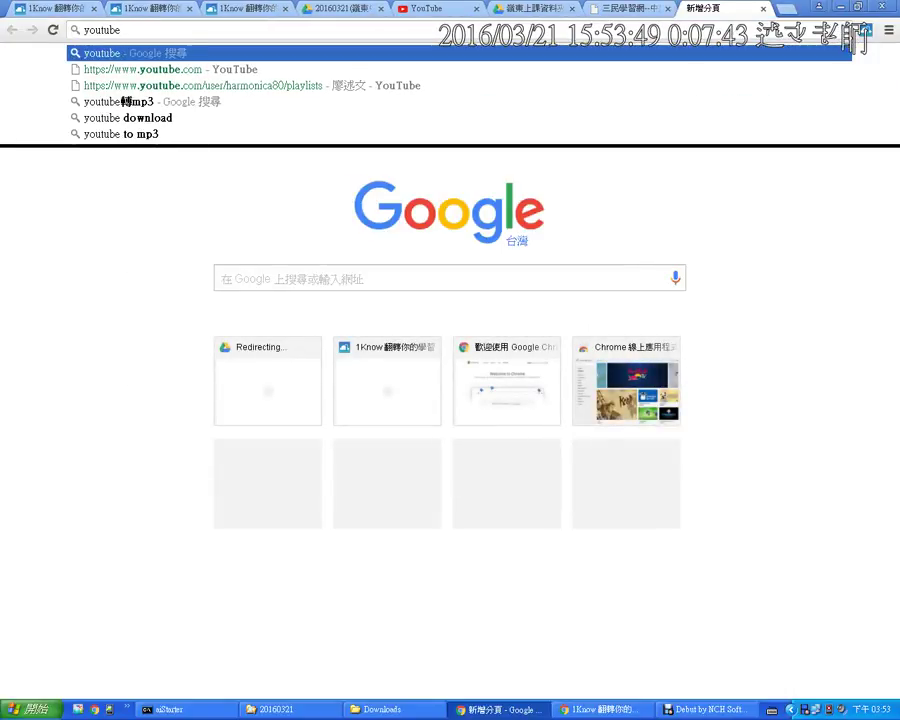
{"action": "type", "text": ".com"}
{"action": "key", "text": "Return"}
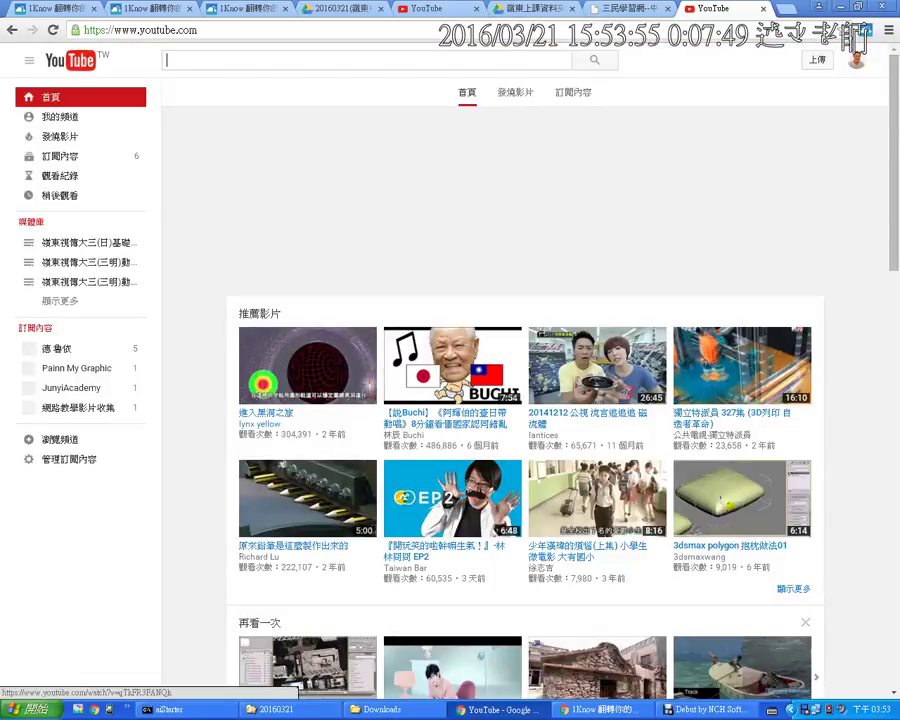
{"action": "left_click", "coordinate": [307, 366]}
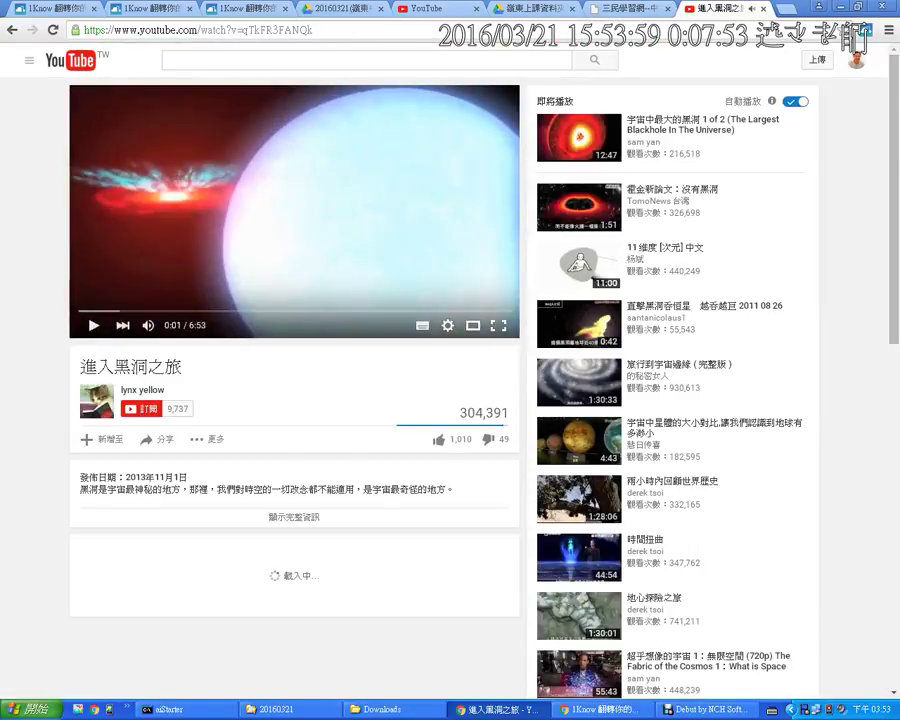
{"action": "key", "text": "space"}
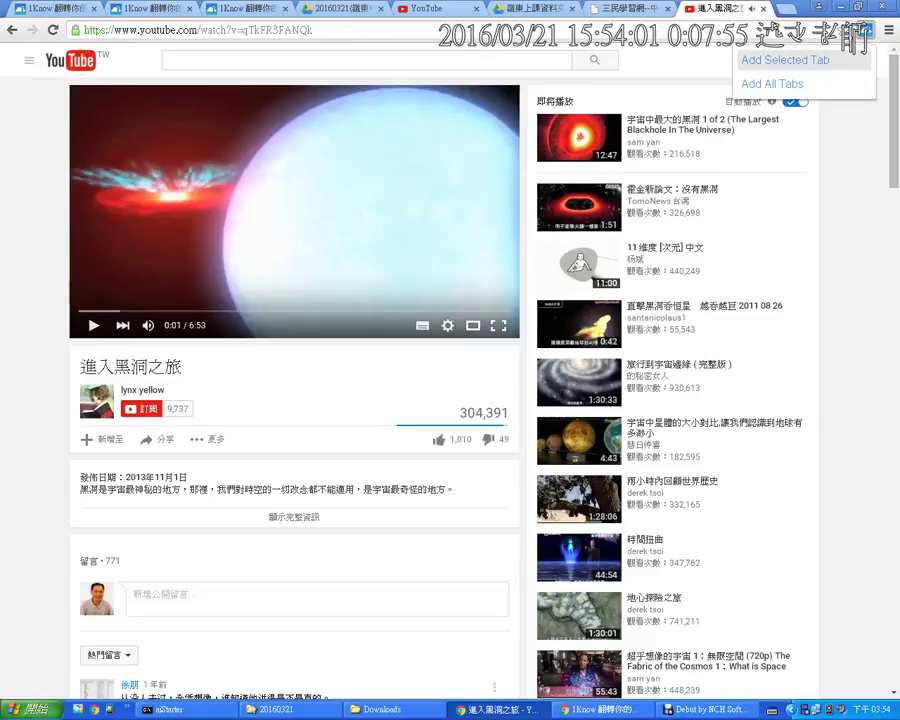
- Add the 進入黑洞之旅 video to 國文相關的 with the browser extension and save it as a unit
{"action": "left_click", "coordinate": [785, 60]}
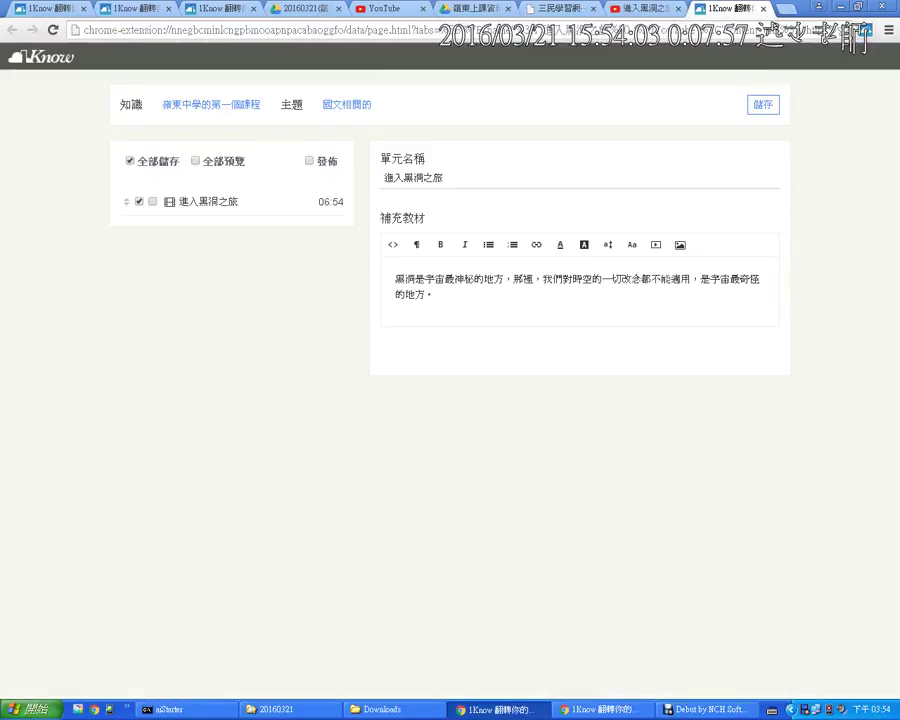
{"action": "left_click", "coordinate": [208, 161]}
{"action": "left_click", "coordinate": [763, 105]}
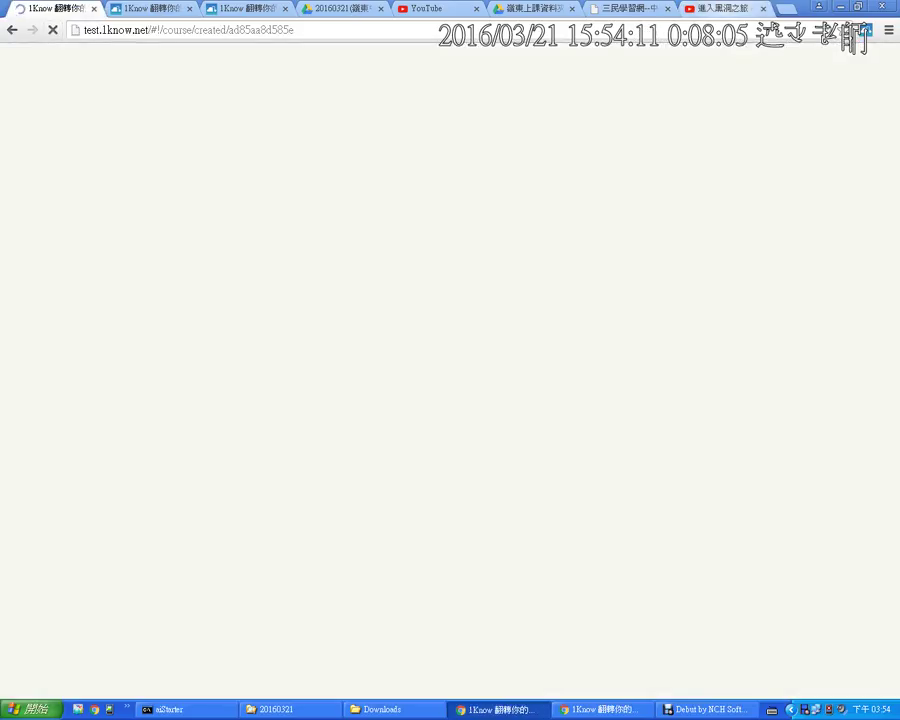
- Go back to the YouTube video, circle its playback time with the pen, and clear the mark
{"action": "left_click", "coordinate": [725, 9]}
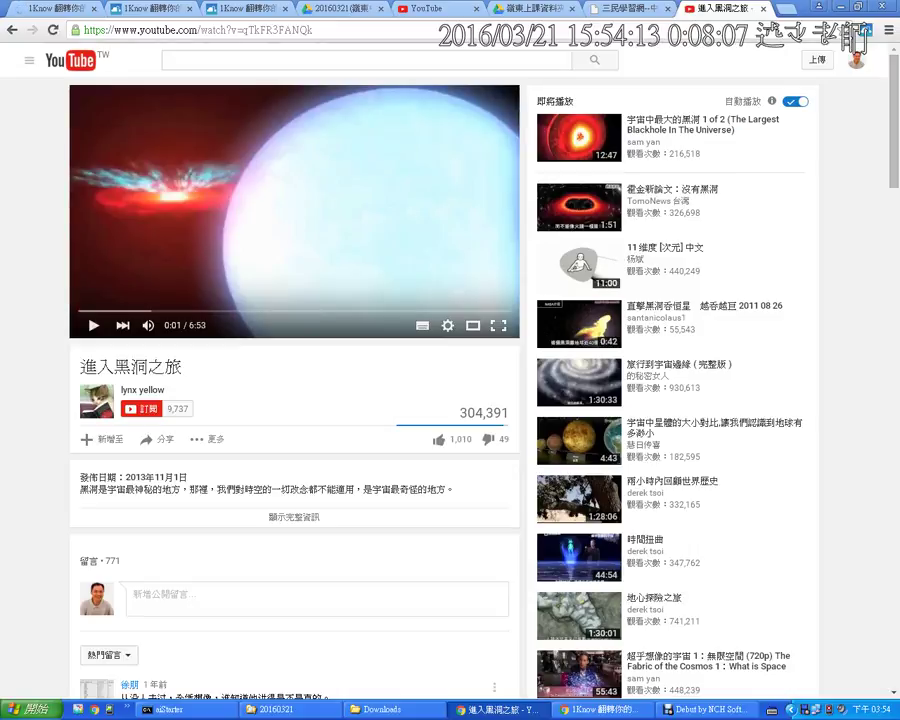
{"action": "mouse_move", "coordinate": [208, 331]}
{"action": "left_mouse_down"}
{"action": "mouse_move", "coordinate": [160, 335]}
{"action": "mouse_move", "coordinate": [230, 315]}
{"action": "mouse_move", "coordinate": [234, 342]}
{"action": "left_mouse_up"}
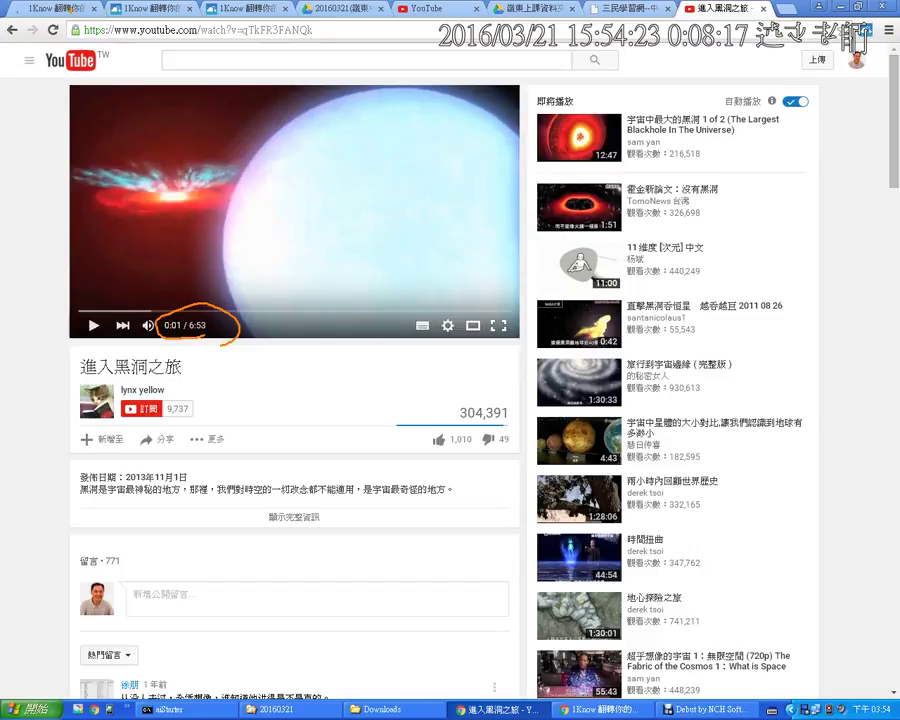
{"action": "key", "text": "Escape"}
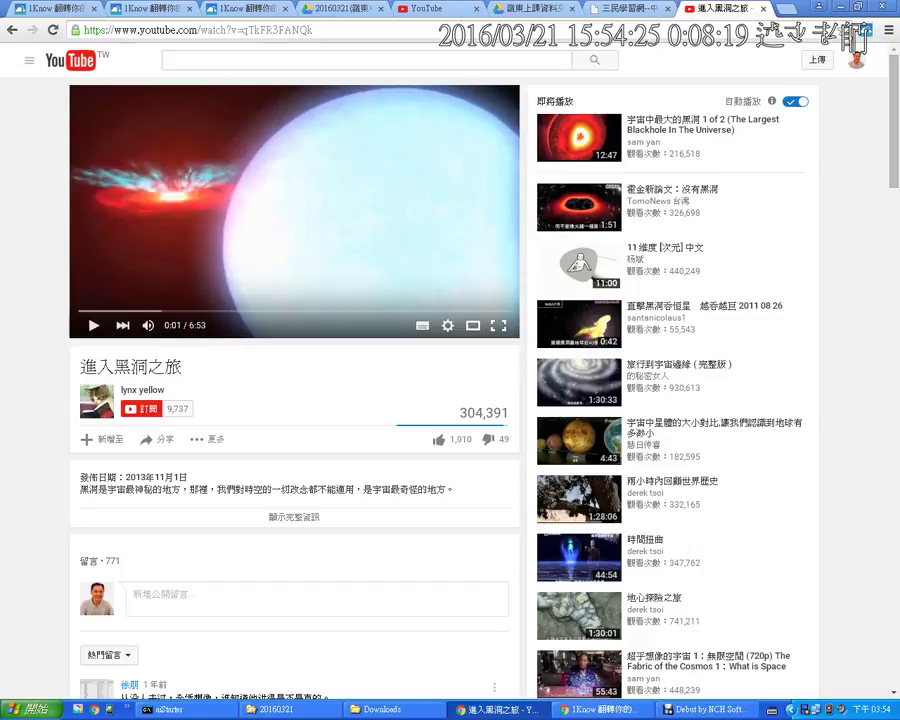
- Open the 進入黑洞之旅 unit for editing in the course and set its video time range to 02:27–04:36
{"action": "left_click", "coordinate": [46, 9]}
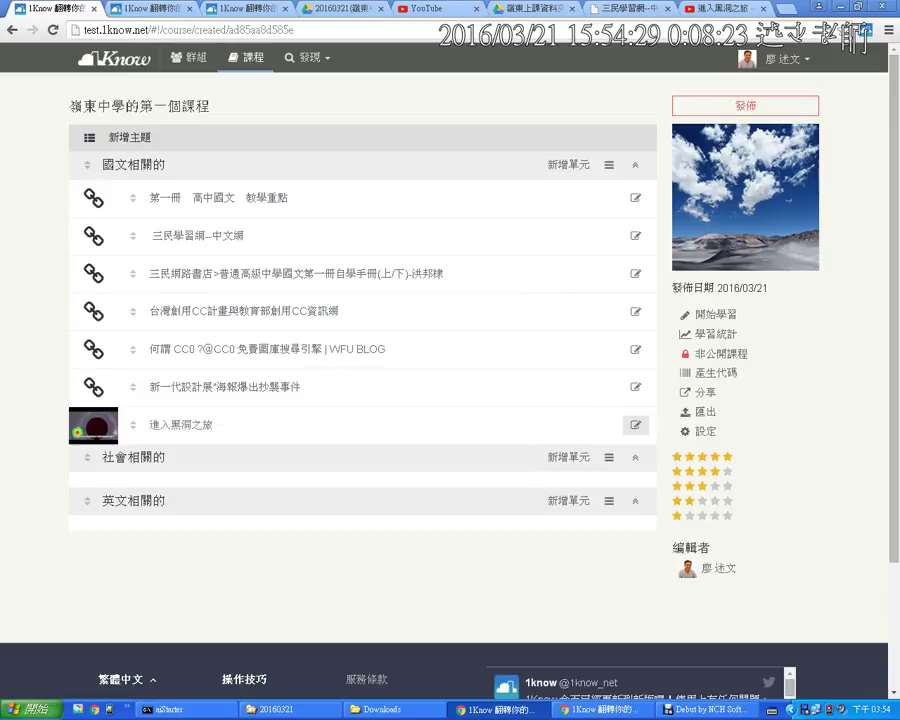
{"action": "left_click", "coordinate": [635, 425]}
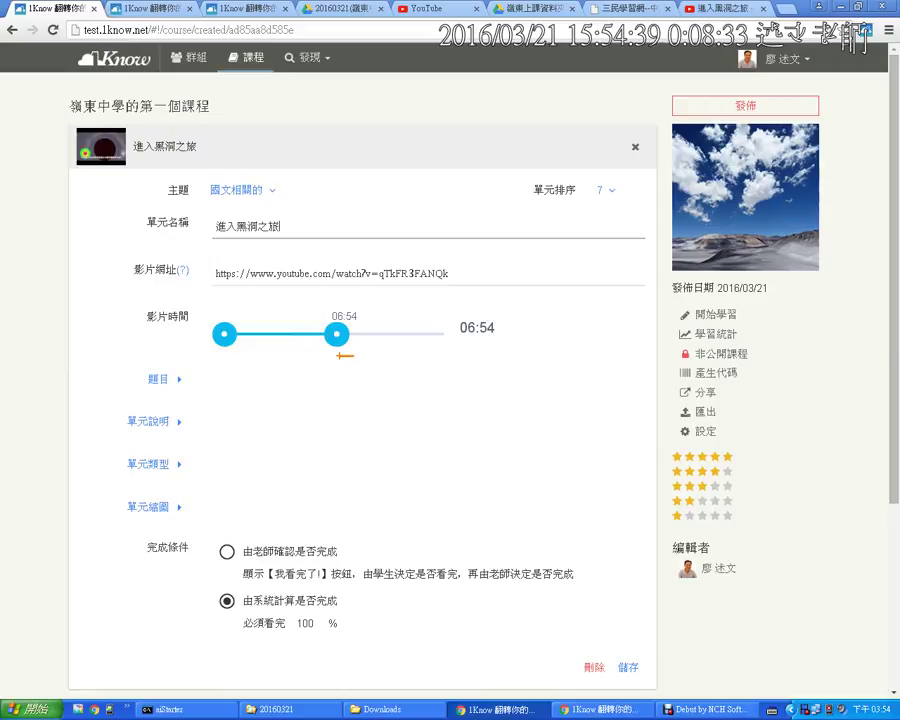
{"action": "left_click_drag", "start_coordinate": [224, 334], "coordinate": [298, 334]}
{"action": "left_click_drag", "start_coordinate": [431, 334], "coordinate": [362, 334]}
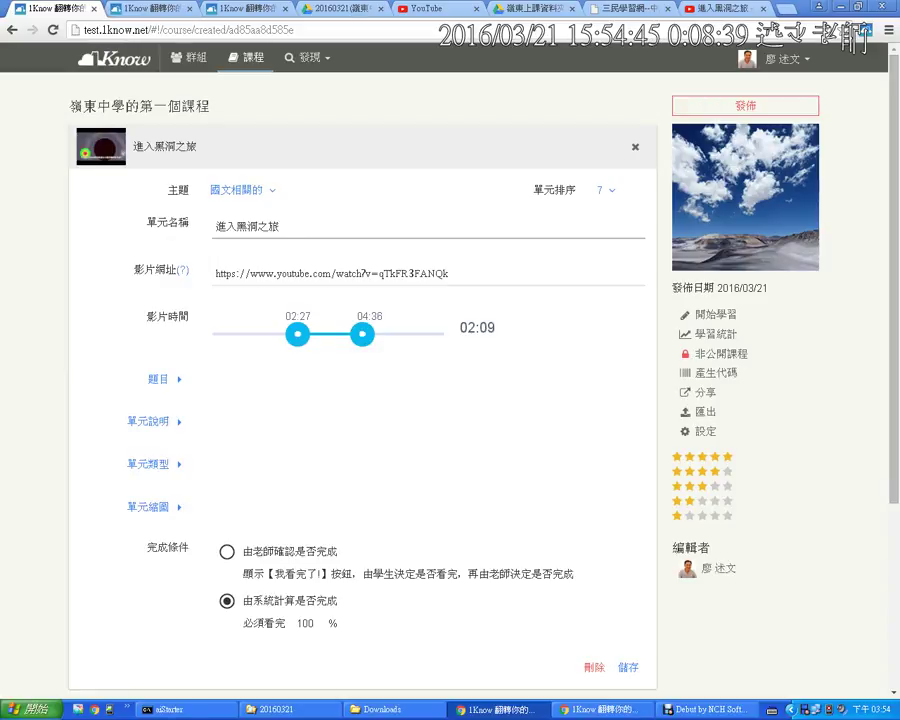
- Draw a pen arrow at the clip's start time, underline 題目, clear the marks, and save the unit
{"action": "key", "text": "ctrl+2"}
{"action": "mouse_move", "coordinate": [308, 249]}
{"action": "left_mouse_down"}
{"action": "mouse_move", "coordinate": [299, 292]}
{"action": "mouse_move", "coordinate": [322, 285]}
{"action": "left_mouse_up"}
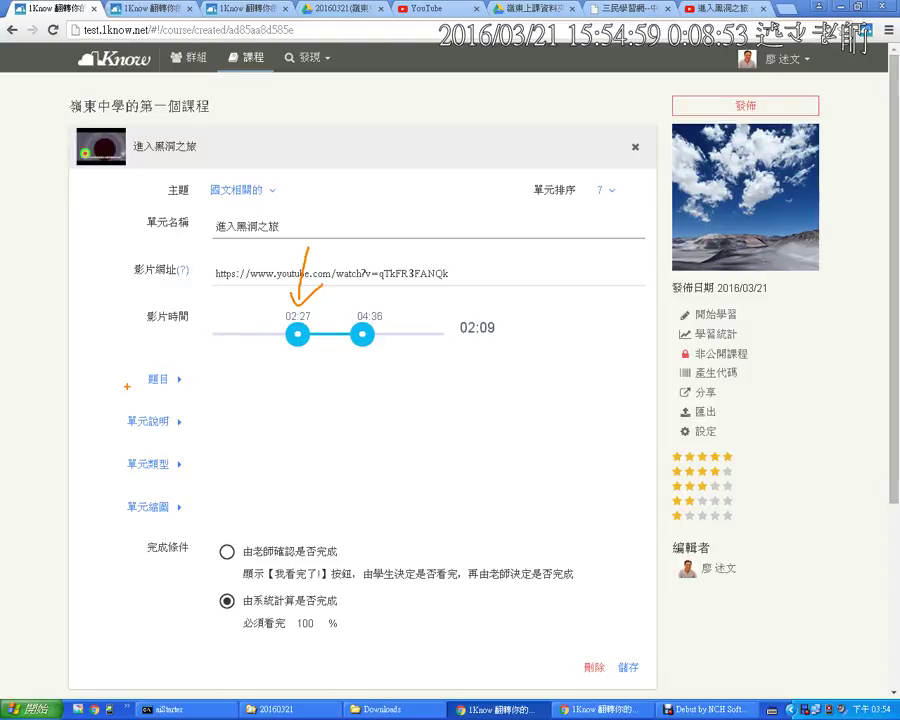
{"action": "left_click_drag", "start_coordinate": [127, 385], "coordinate": [195, 393]}
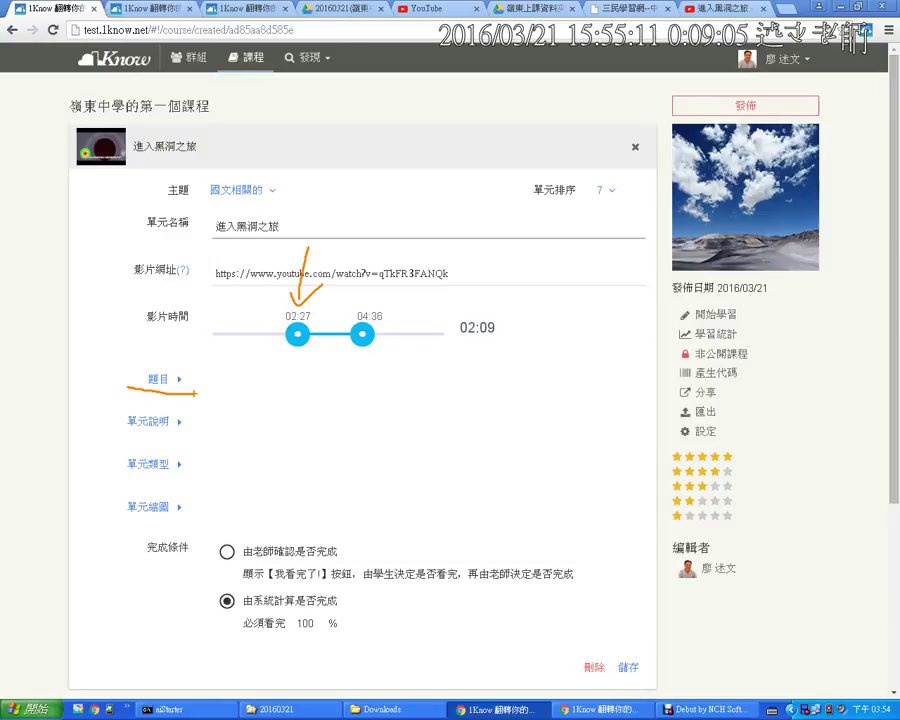
{"action": "key", "text": "Escape"}
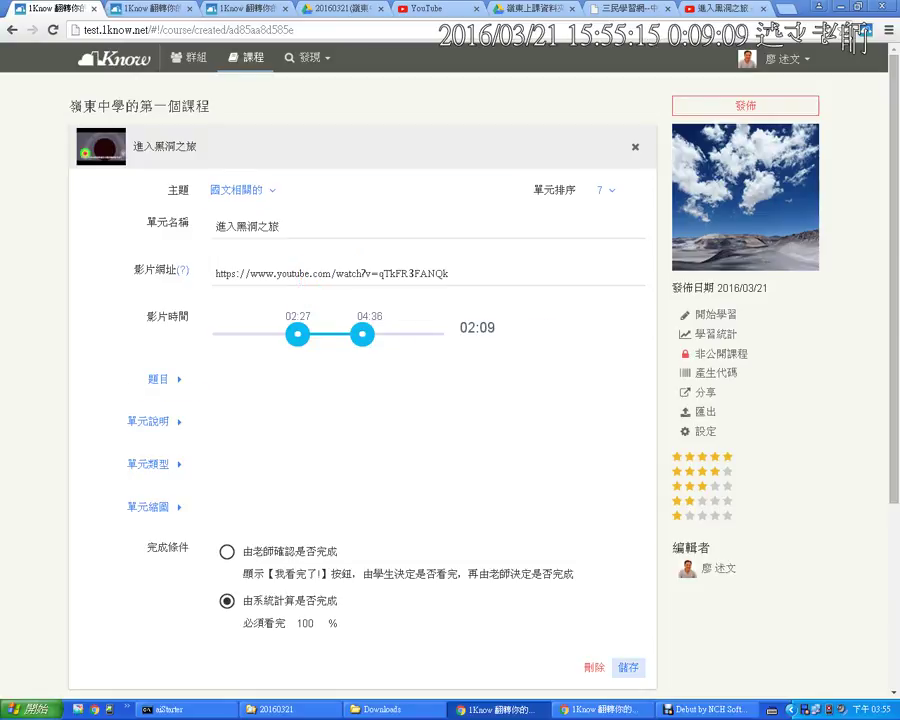
{"action": "left_click", "coordinate": [627, 667]}
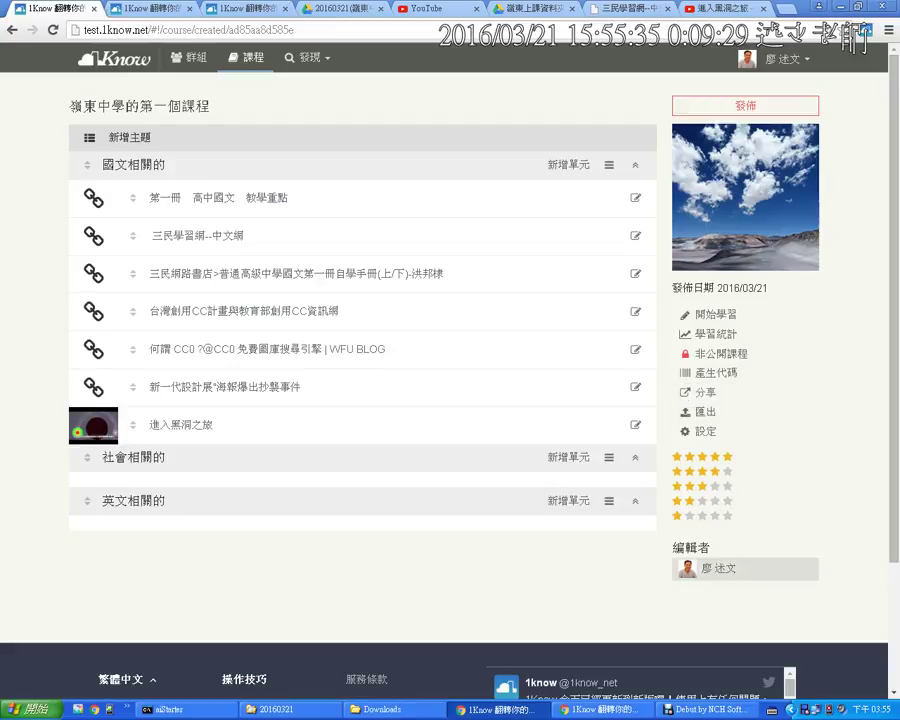
- Check the course editor's profile link and the browser extension's options for adding tabs
{"action": "left_click", "coordinate": [712, 568]}
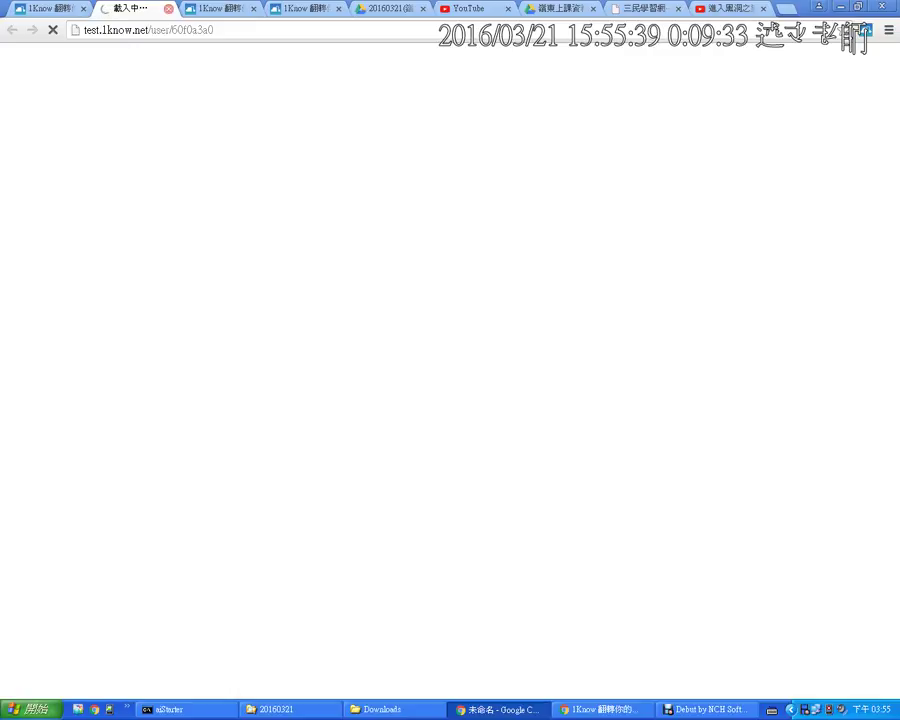
{"action": "left_click", "coordinate": [168, 8]}
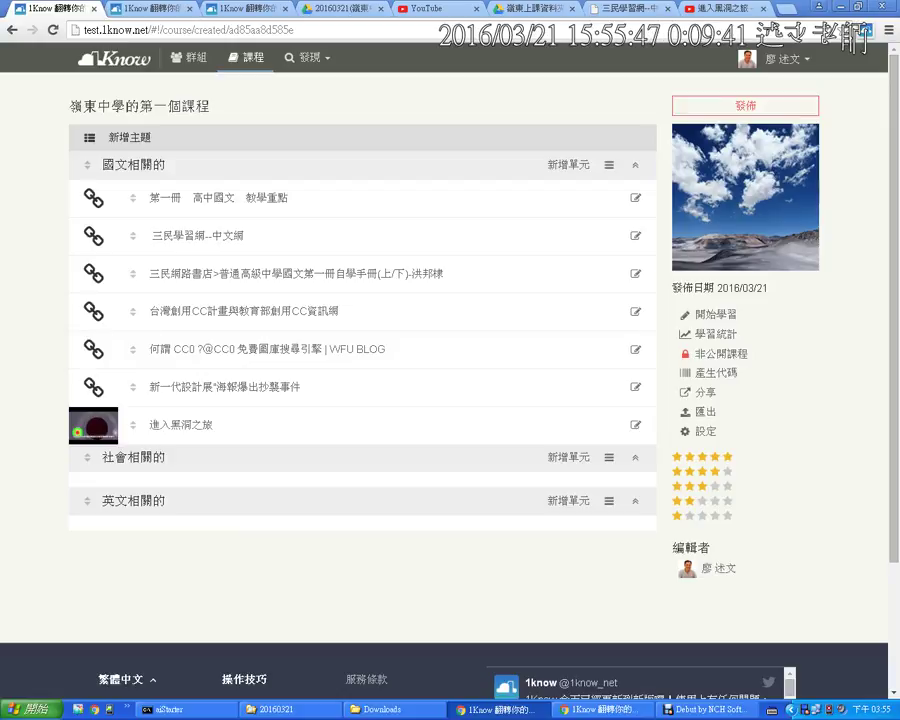
{"action": "left_click", "coordinate": [865, 30]}
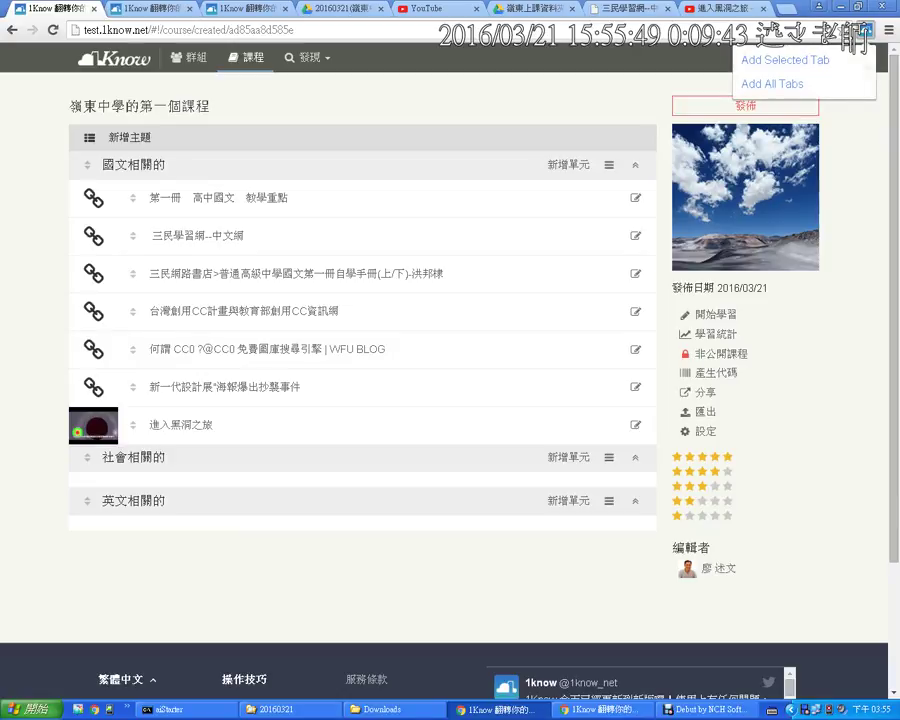
{"action": "left_click", "coordinate": [785, 60]}
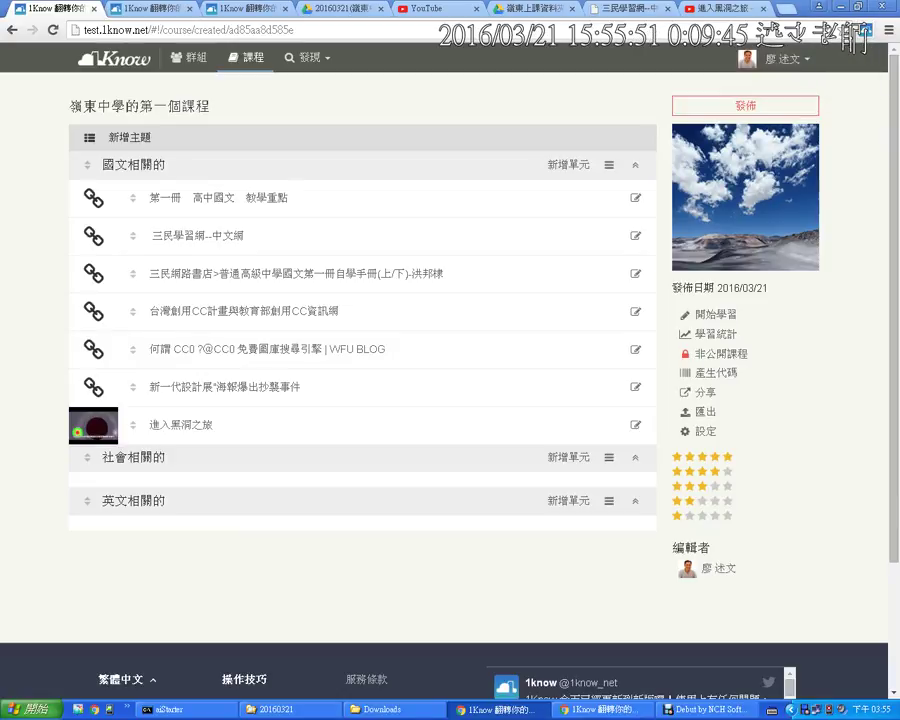